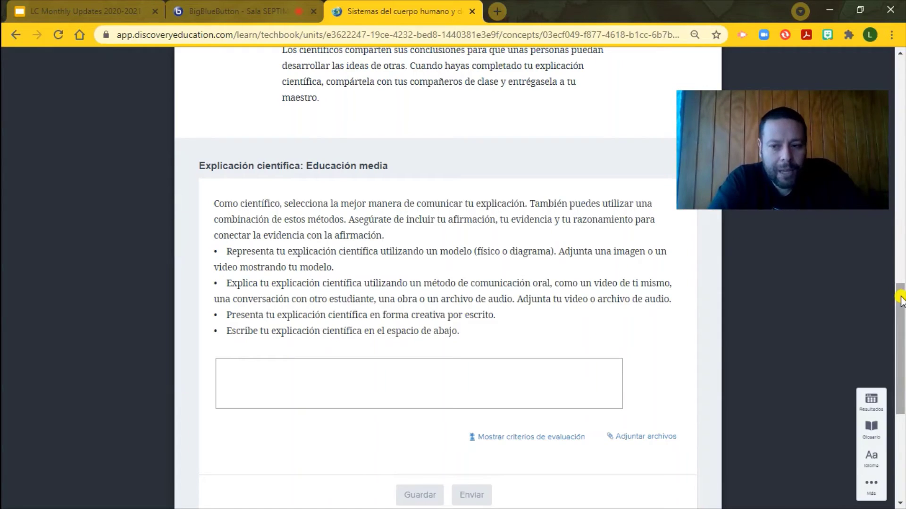
# Highlight the claim, evidence and reasoning phrase, then open the scientific explanation answer editor
pyautogui.moveTo(902, 321); pyautogui.dragTo(902, 339)
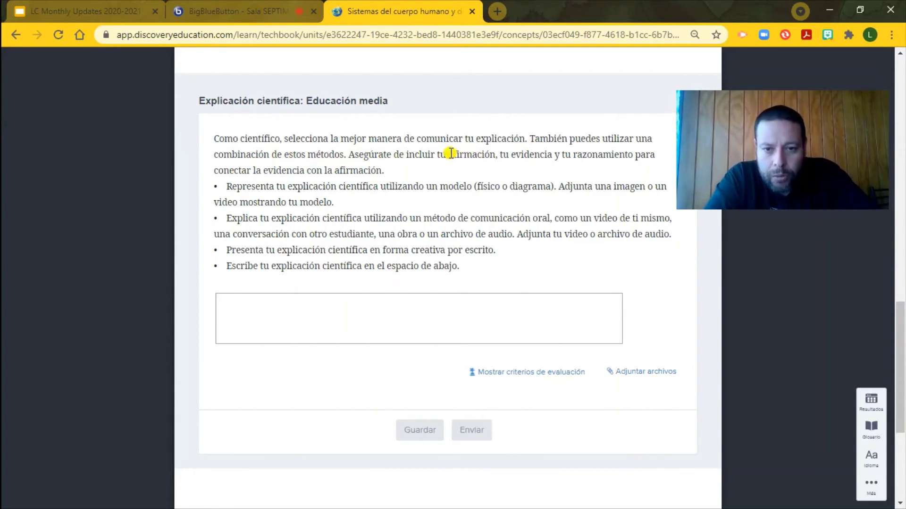
pyautogui.moveTo(437, 155); pyautogui.dragTo(411, 177)
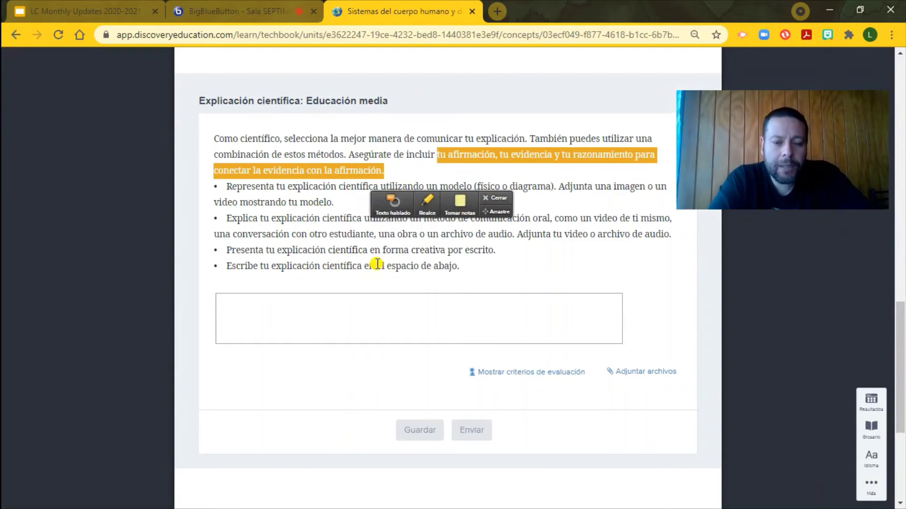
pyautogui.click(528, 257)
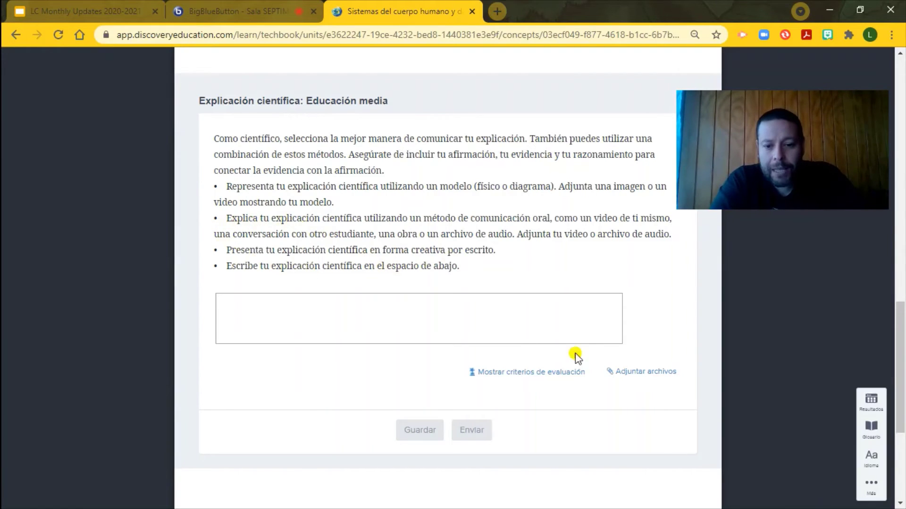
pyautogui.click(360, 317)
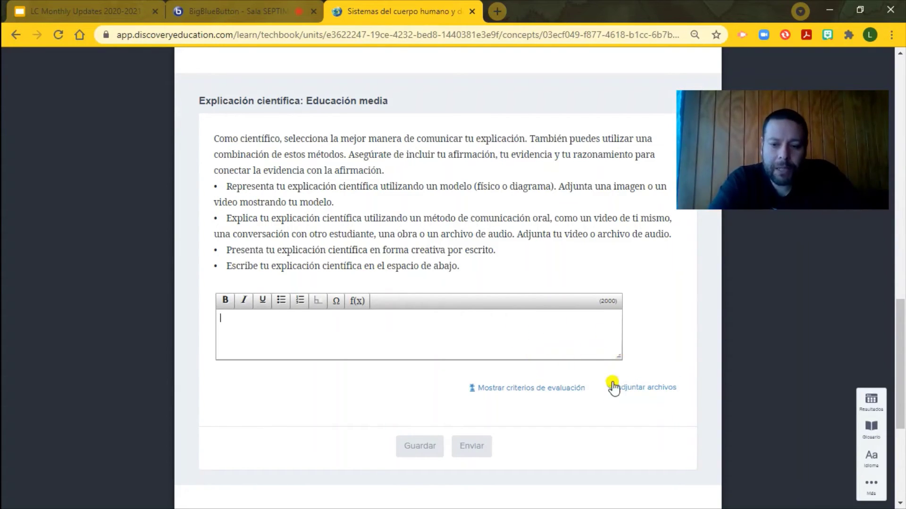
# Try attaching a My Favorites item, dismiss the unsupported file type warning, and reopen Adjuntar archivos
pyautogui.click(630, 398)
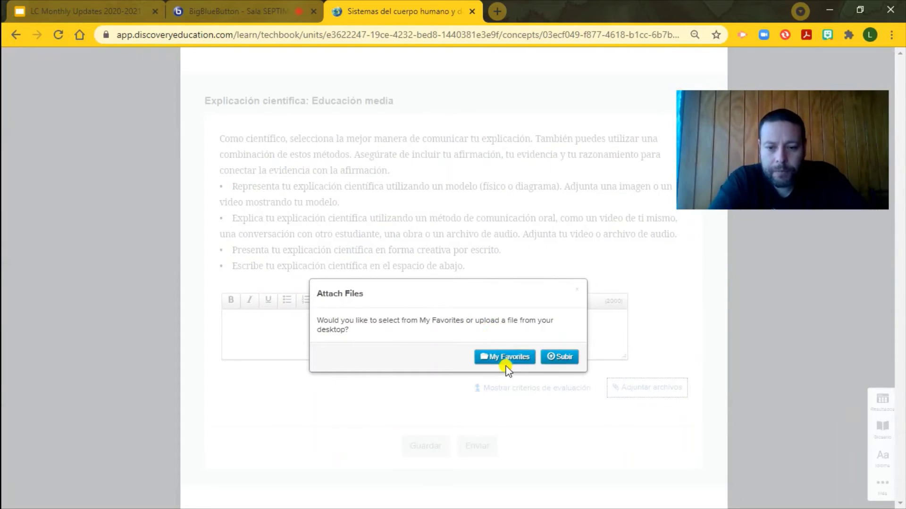
pyautogui.click(508, 357)
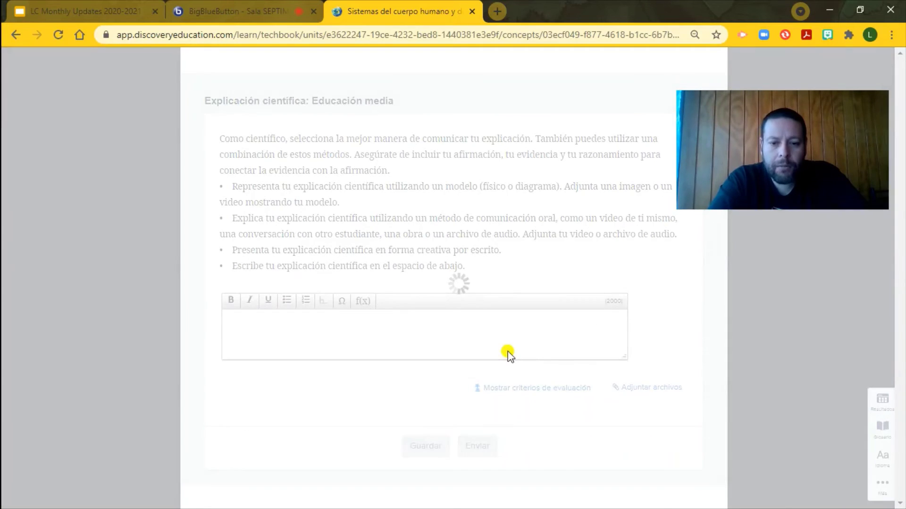
pyautogui.click(379, 278)
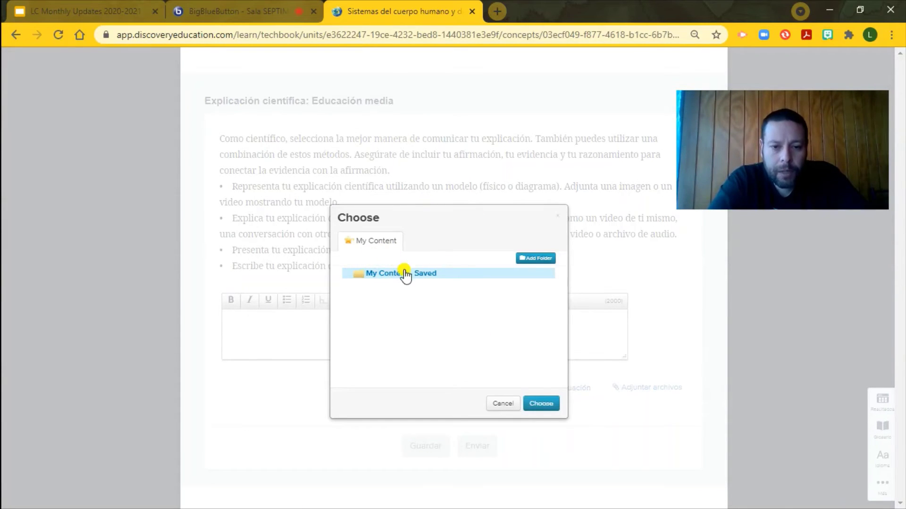
pyautogui.click(529, 259)
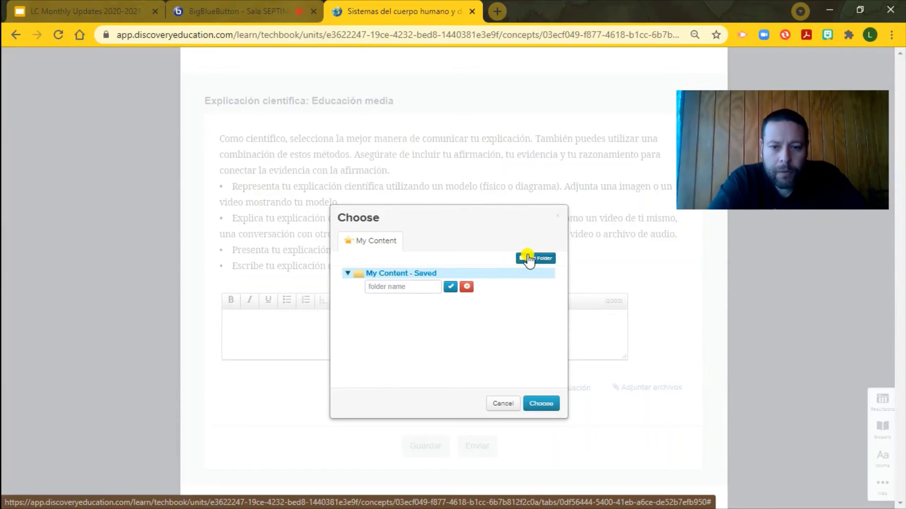
pyautogui.click(415, 278)
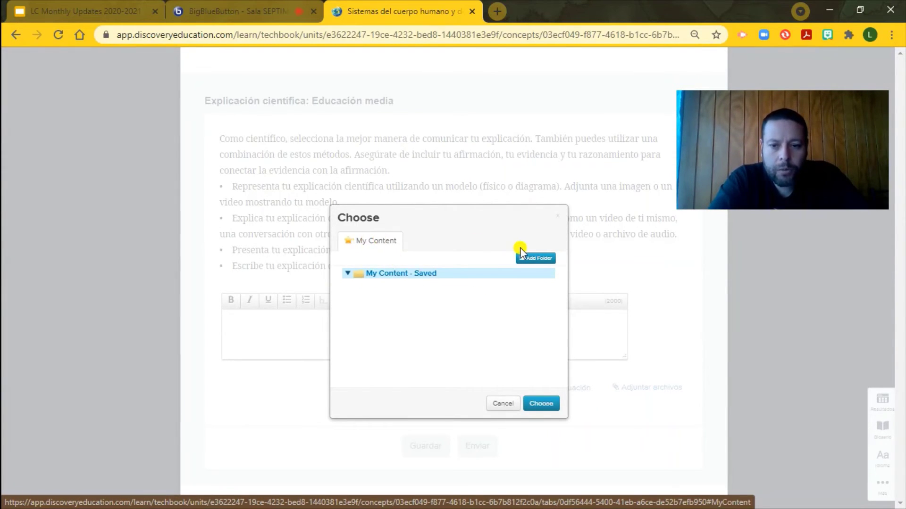
pyautogui.click(526, 261)
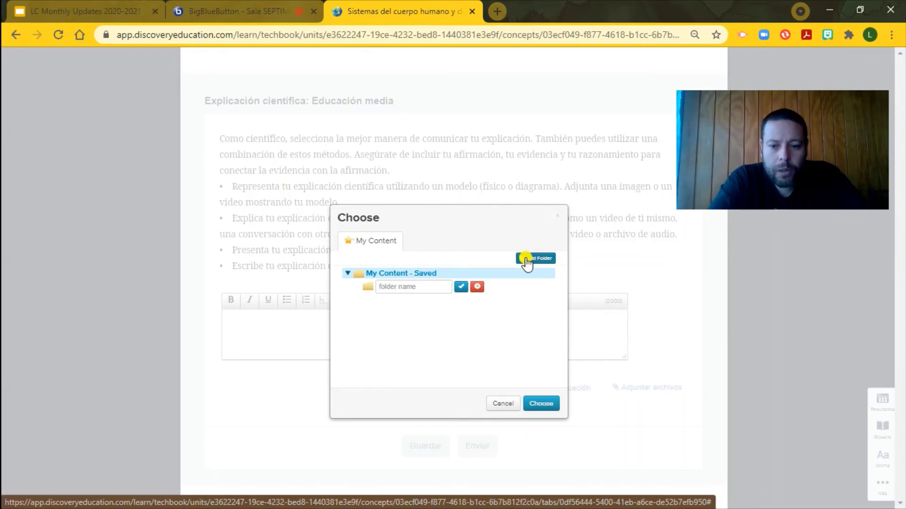
pyautogui.click(543, 404)
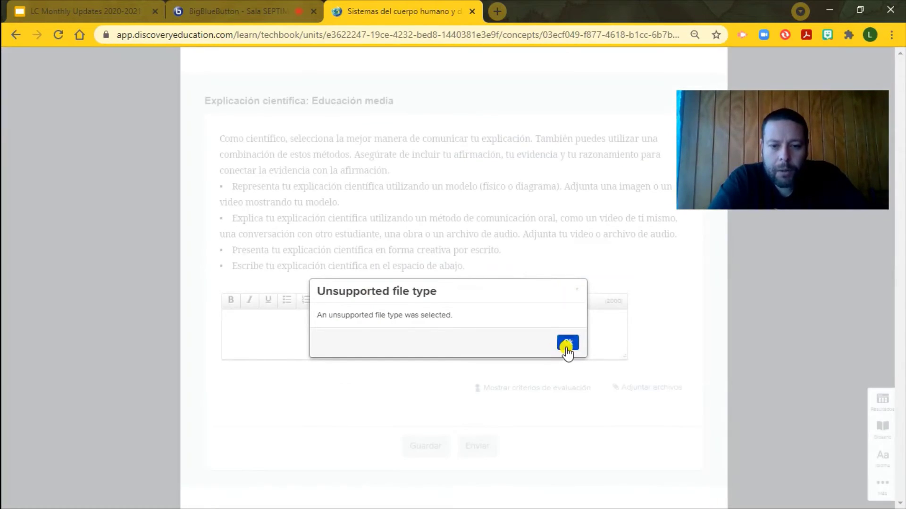
pyautogui.click(567, 344)
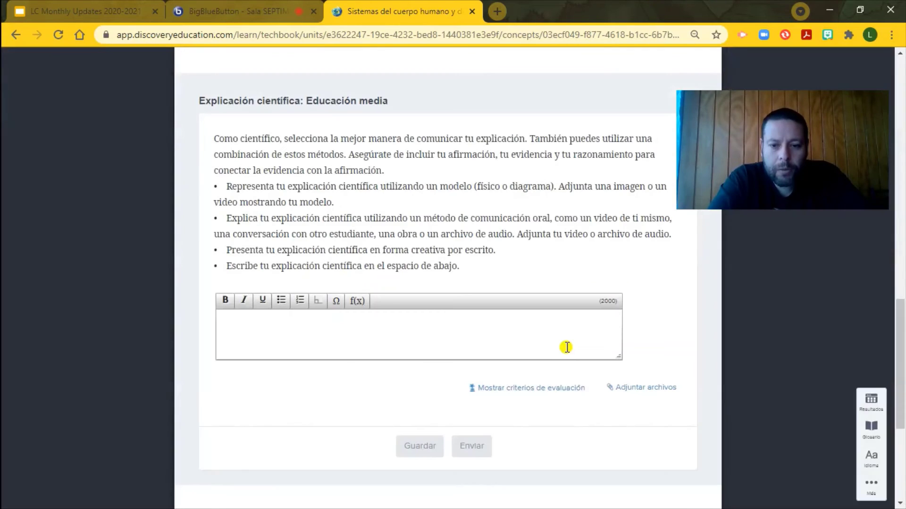
pyautogui.click(638, 395)
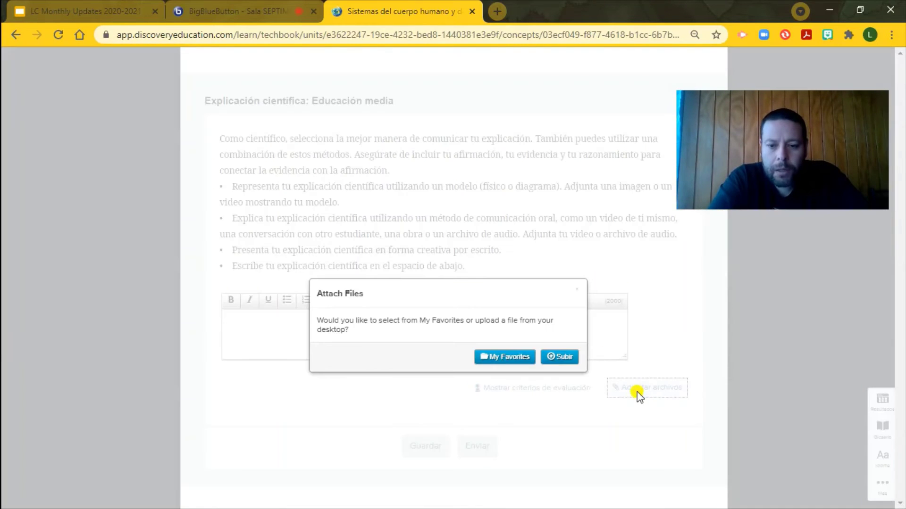
# Upload the photo IMG_20210312_071847 from the computer as the answer's attachment
pyautogui.click(551, 358)
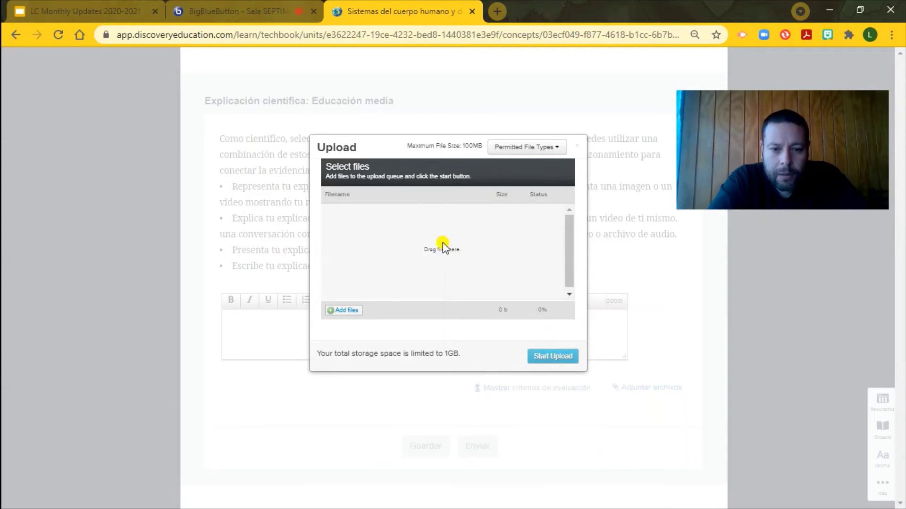
pyautogui.click(343, 311)
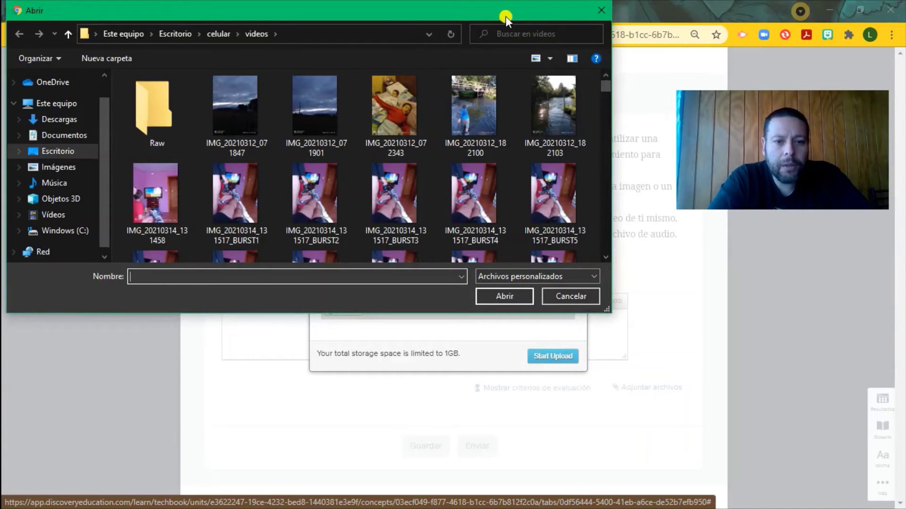
pyautogui.click(603, 10)
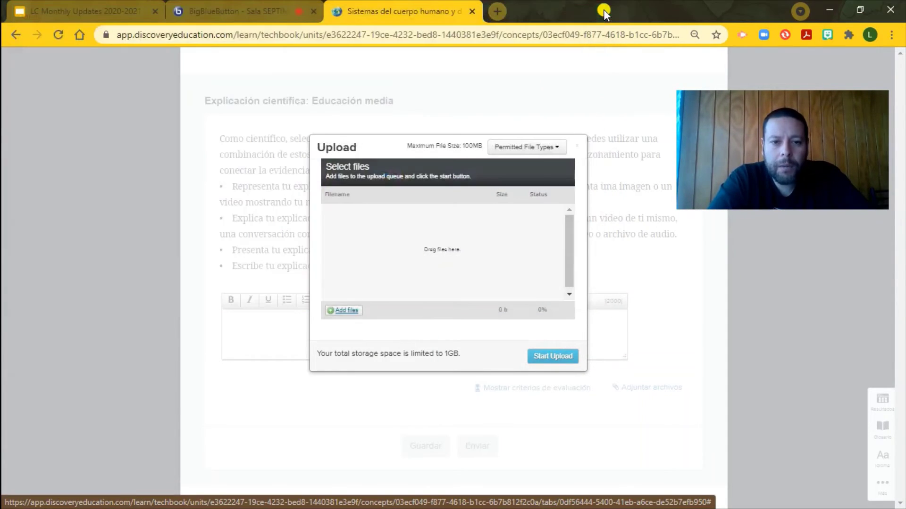
pyautogui.click(340, 310)
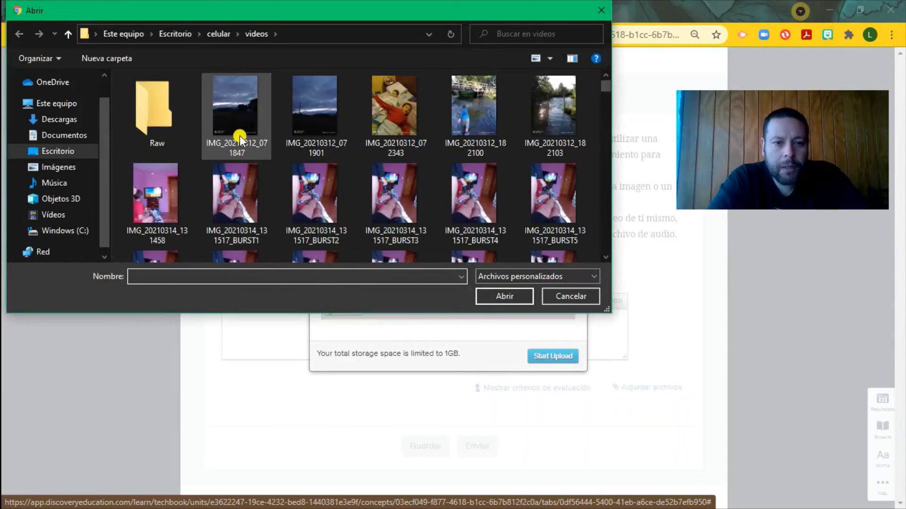
pyautogui.click(241, 115)
pyautogui.doubleClick(241, 115)
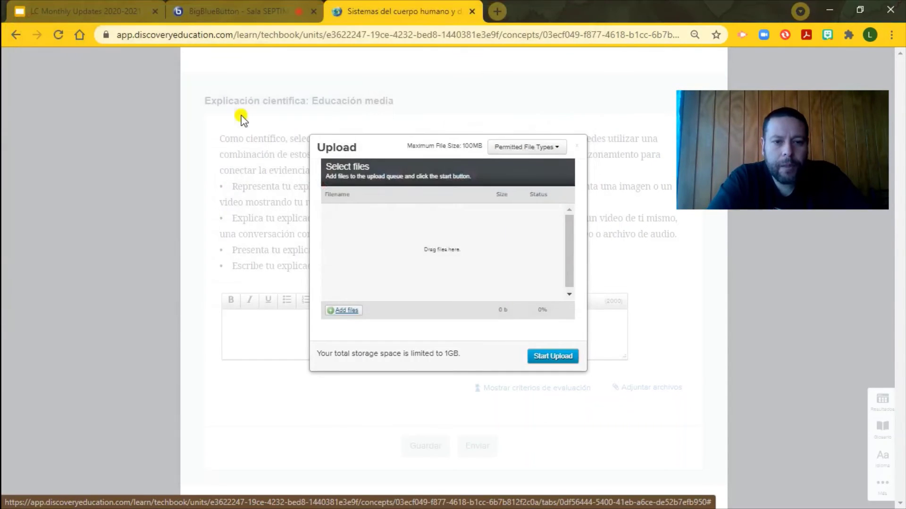
pyautogui.click(545, 359)
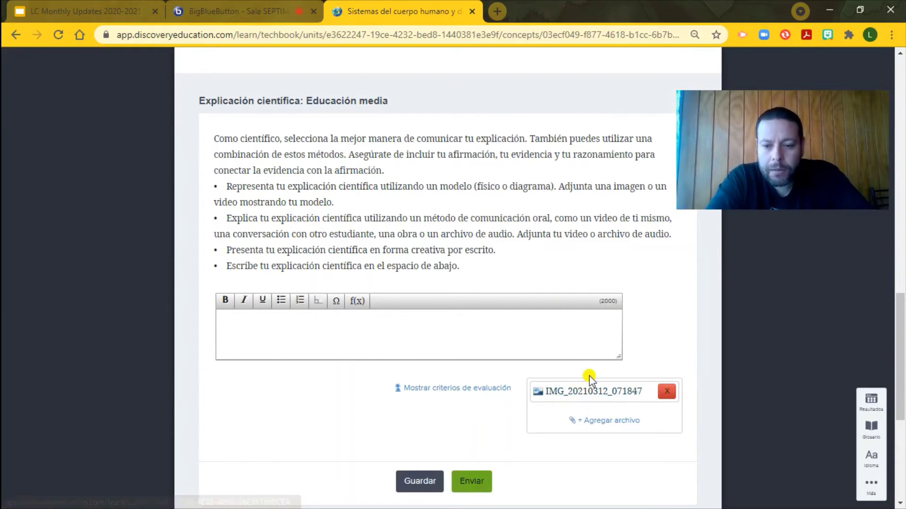
# Review and hide the evaluation rubric, then submit the answer with its photo to the teacher
pyautogui.click(415, 394)
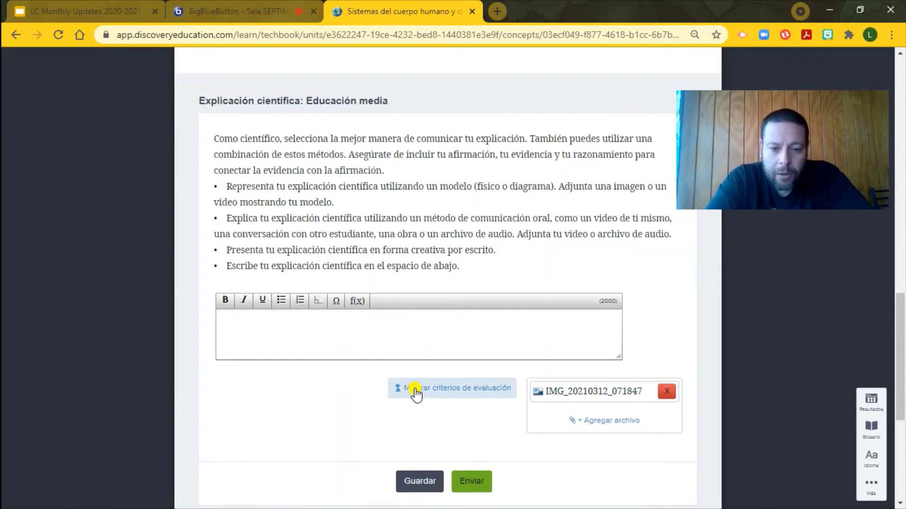
pyautogui.moveTo(901, 265); pyautogui.dragTo(900, 385)
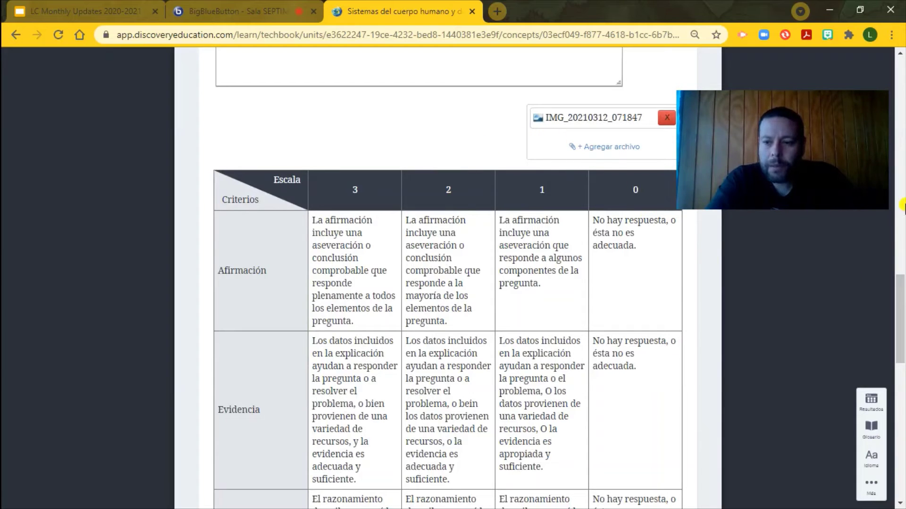
pyautogui.moveTo(900, 308); pyautogui.dragTo(901, 380)
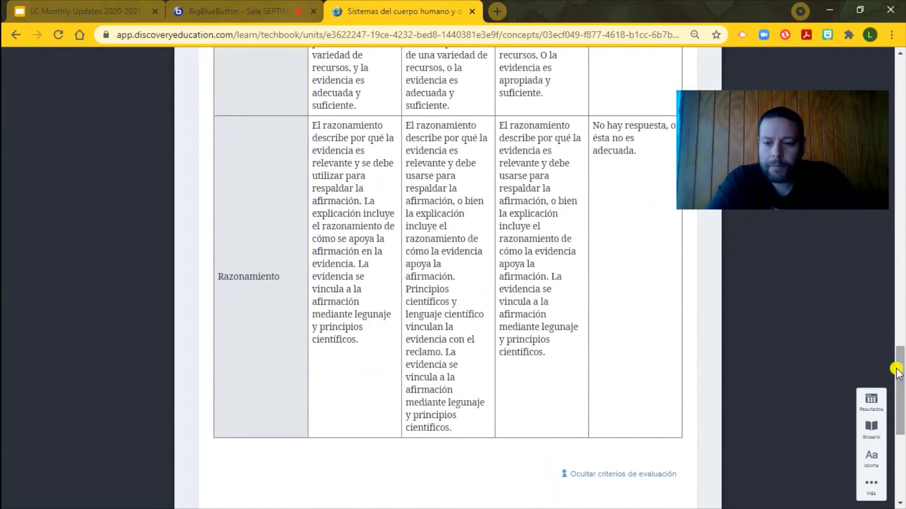
pyautogui.click(615, 476)
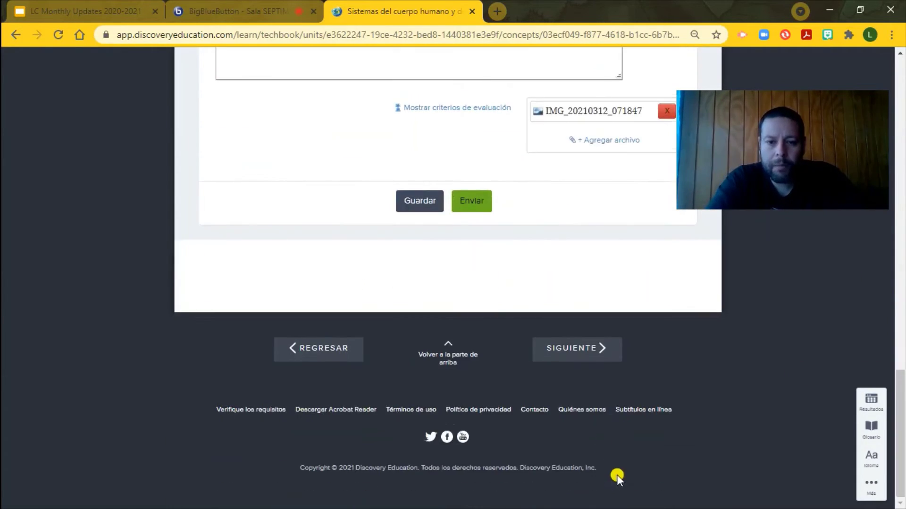
pyautogui.click(417, 203)
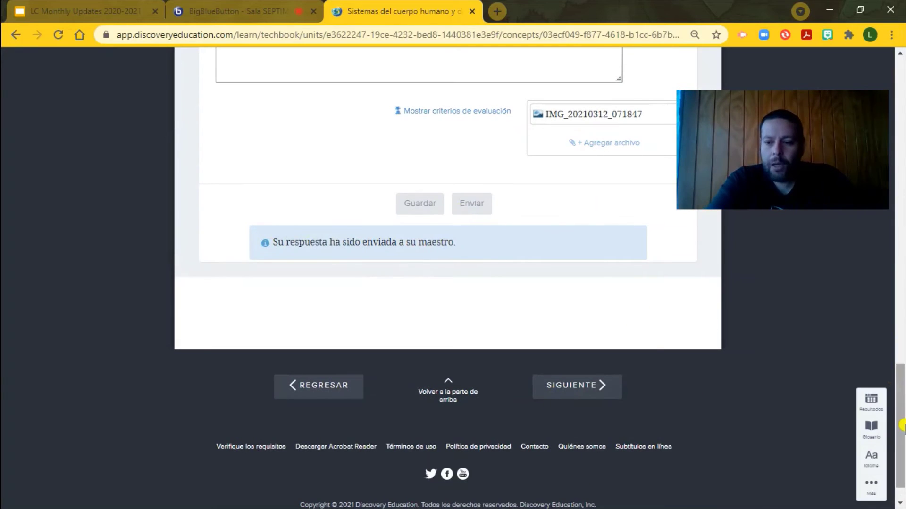
pyautogui.moveTo(901, 402); pyautogui.dragTo(902, 115)
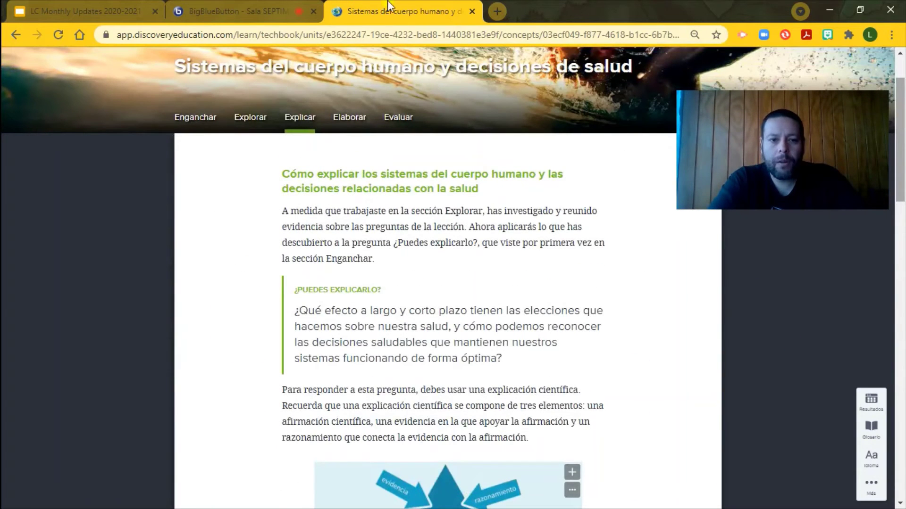
# Open Elaborar and scroll down to the 'Dietas bajas en carbohidrato' questions and answer box
pyautogui.click(355, 123)
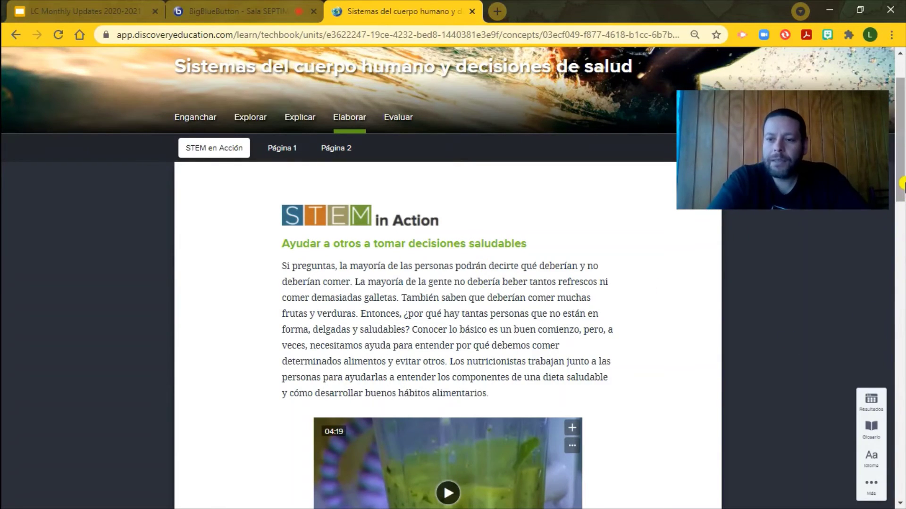
pyautogui.scroll(-2, 902, 206)
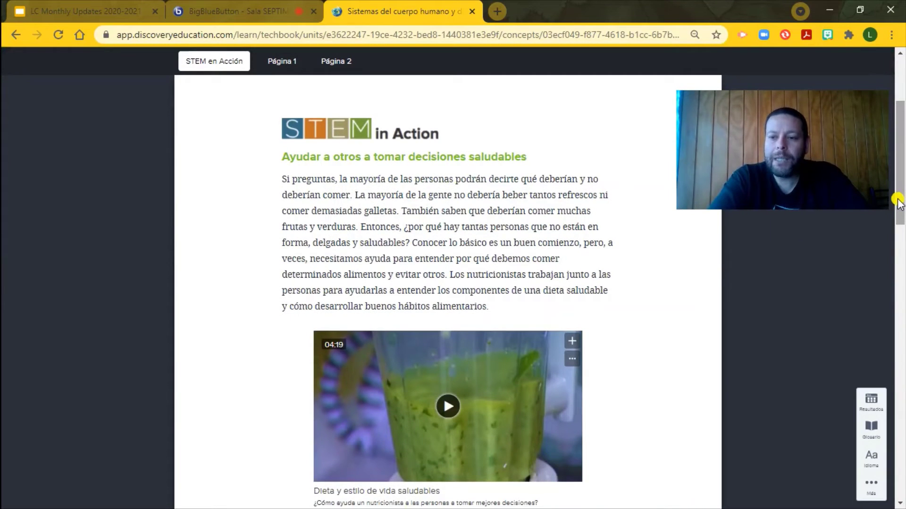
pyautogui.moveTo(901, 206)
pyautogui.mouseDown()
pyautogui.moveTo(901, 221)
pyautogui.moveTo(901, 153)
pyautogui.moveTo(901, 213)
pyautogui.moveTo(901, 193)
pyautogui.mouseUp()
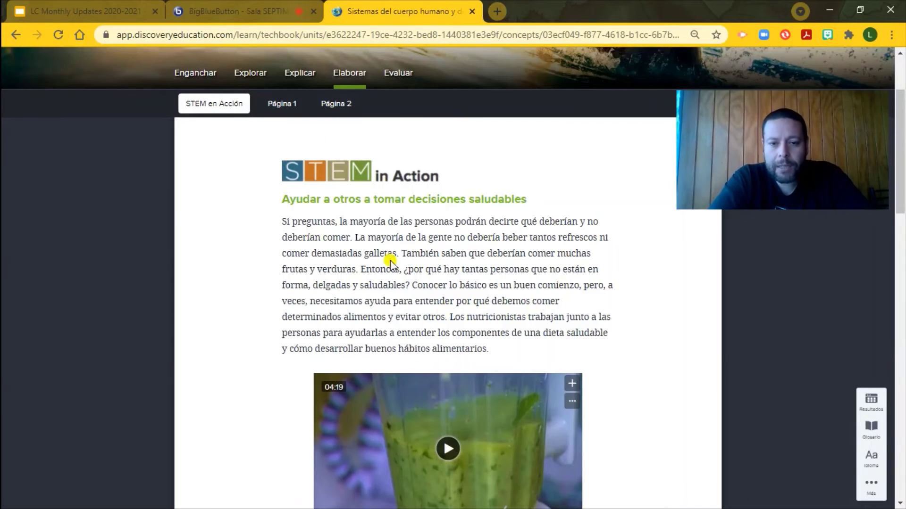
pyautogui.scroll(-4, 282, 233)
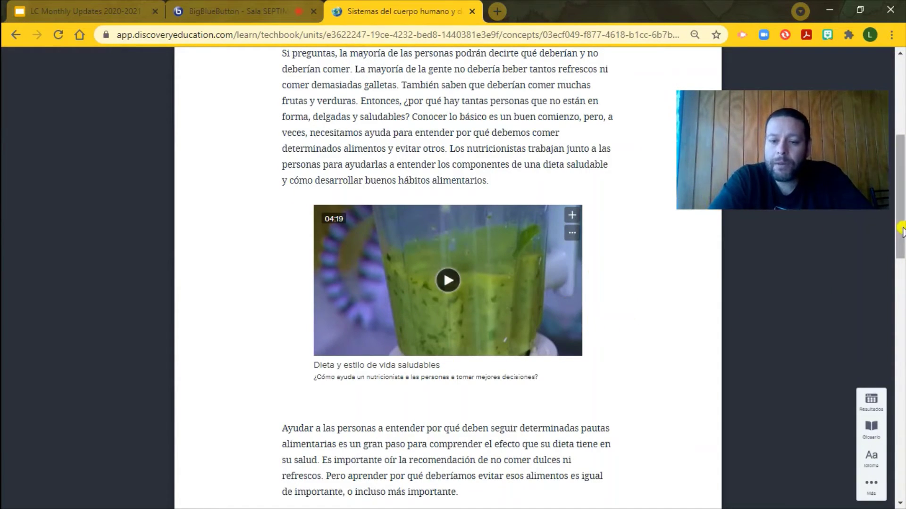
pyautogui.scroll(-5, 902, 281)
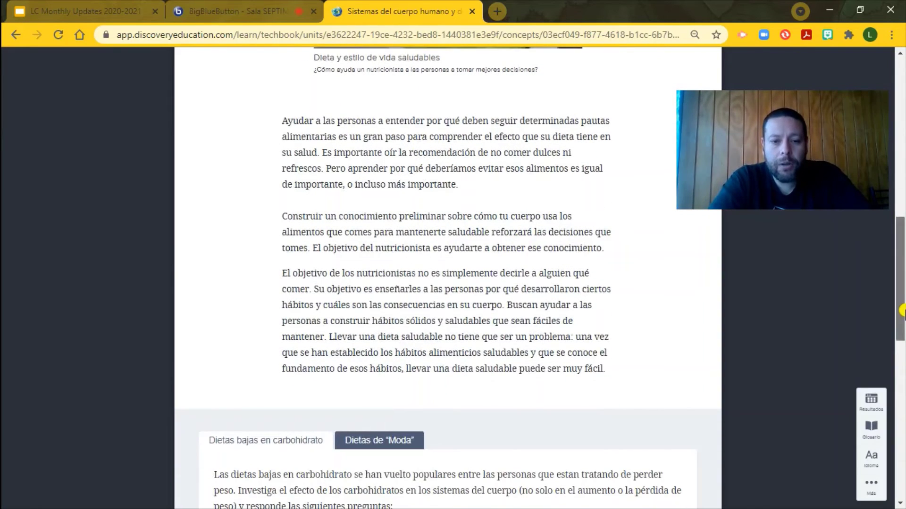
pyautogui.scroll(-3, 902, 311)
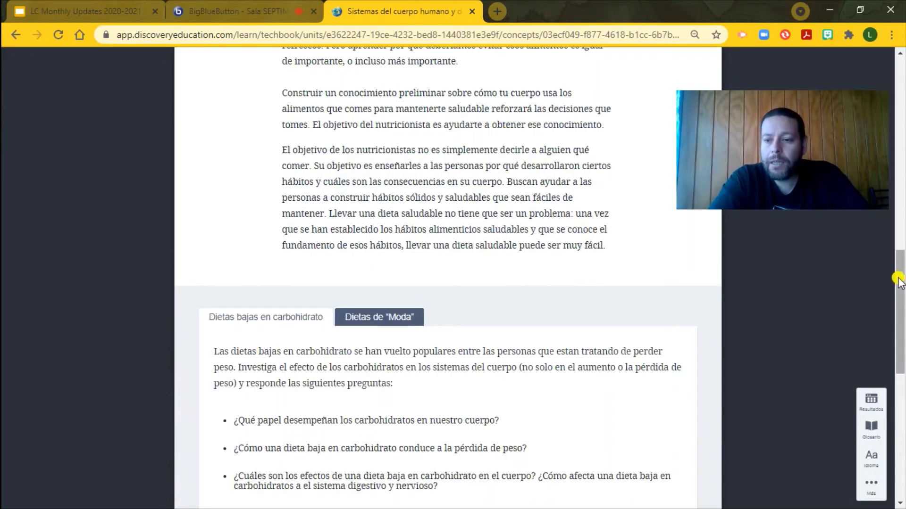
pyautogui.moveTo(900, 283); pyautogui.dragTo(902, 335)
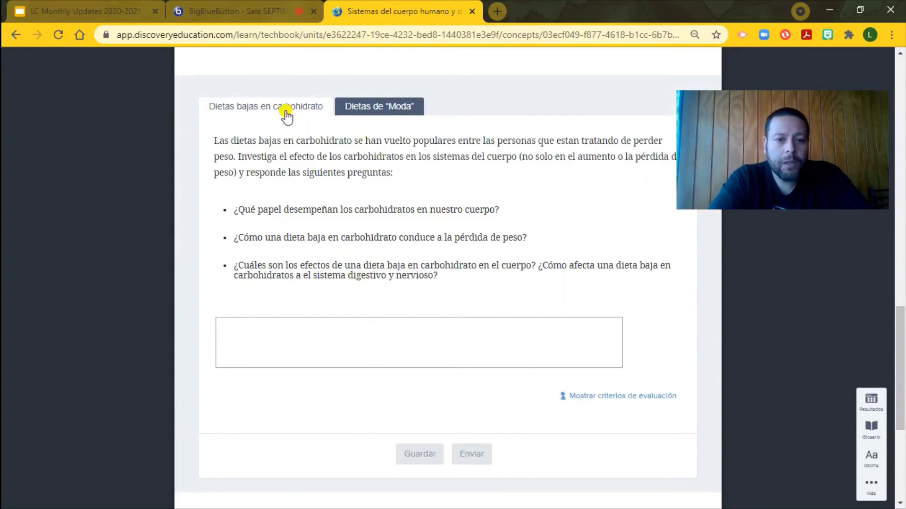
# Switch to the 'Dietas de "Moda"' tab and open its answer box editor
pyautogui.click(355, 106)
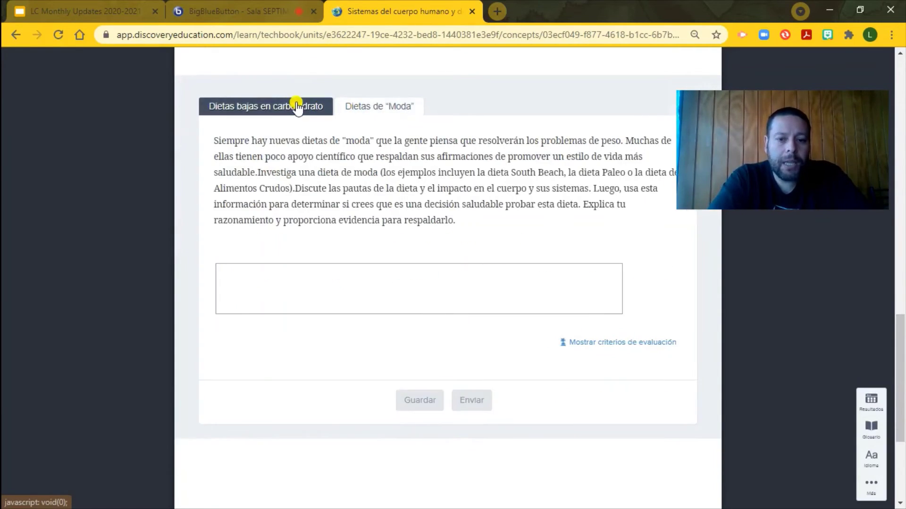
pyautogui.click(282, 107)
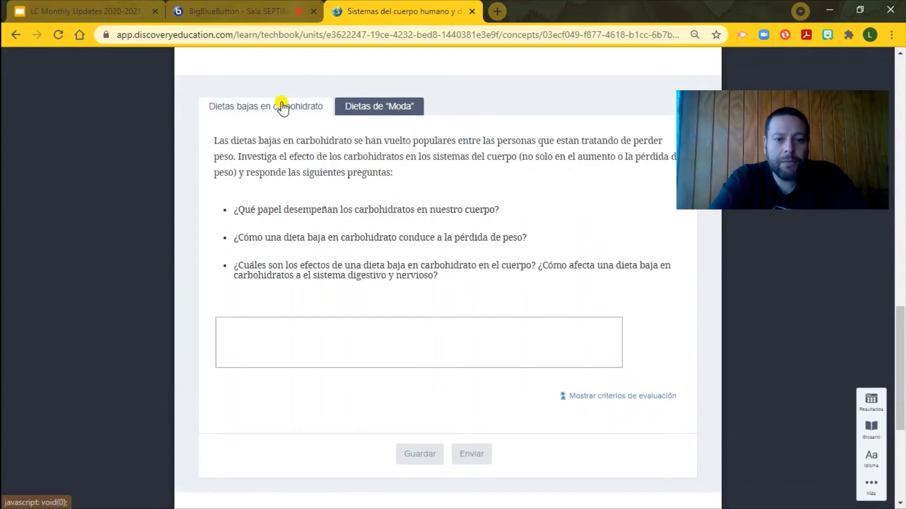
pyautogui.click(405, 105)
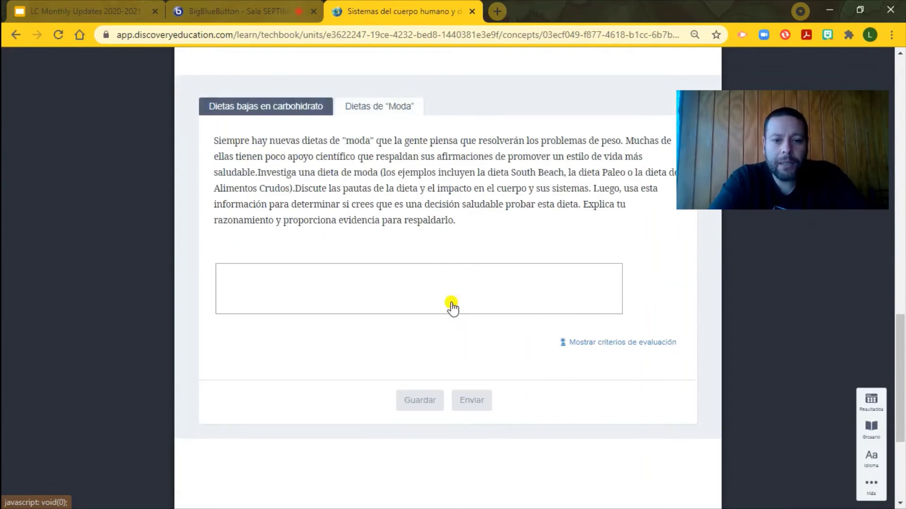
pyautogui.click(452, 277)
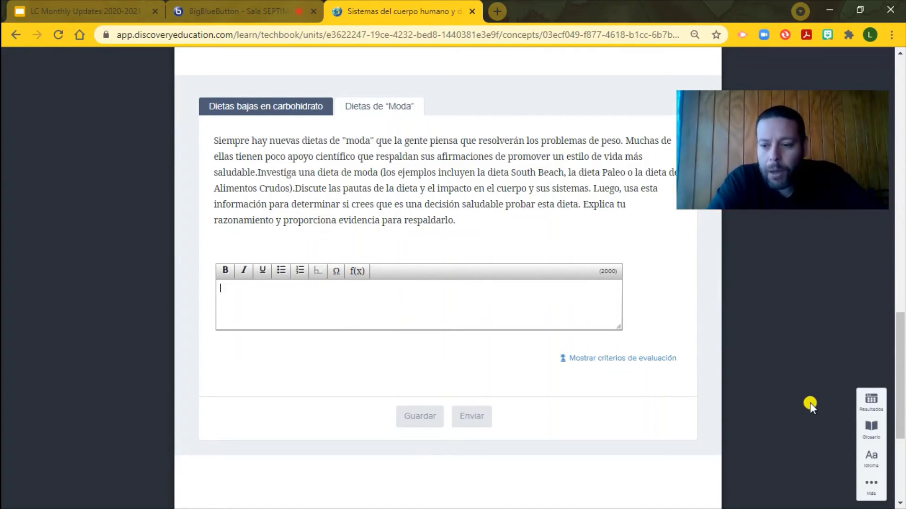
pyautogui.moveTo(901, 381); pyautogui.dragTo(901, 118)
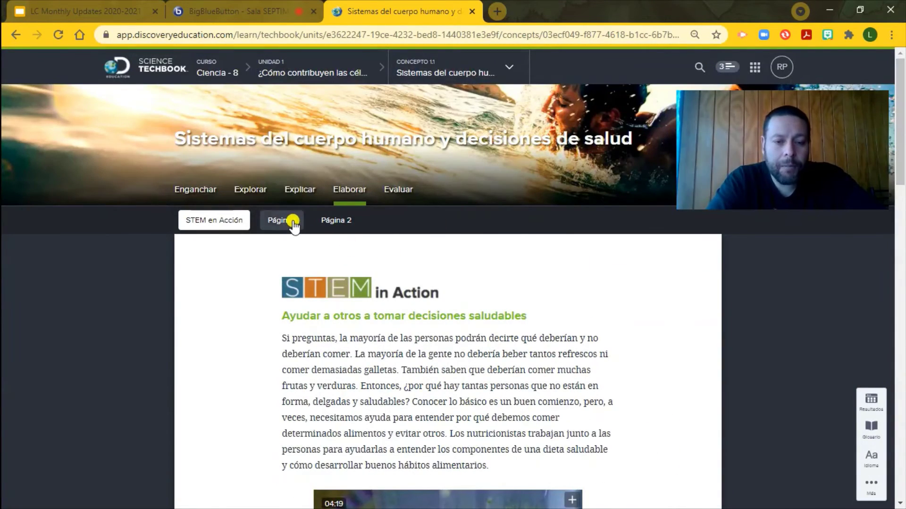
# Open Página 1, 'Proyecto: Desarrollo de una aplicación saludable', and scroll through its introduction
pyautogui.click(334, 222)
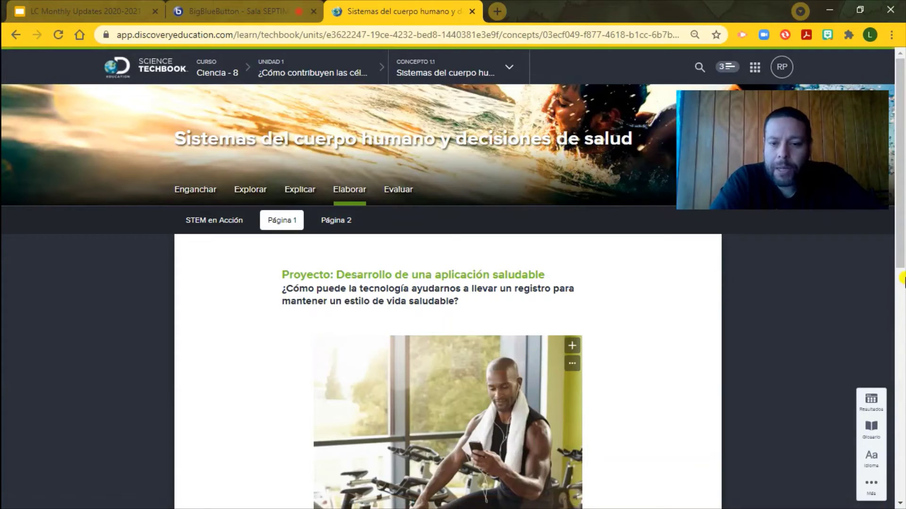
pyautogui.scroll(-5, 901, 283)
pyautogui.moveTo(901, 307); pyautogui.dragTo(901, 337)
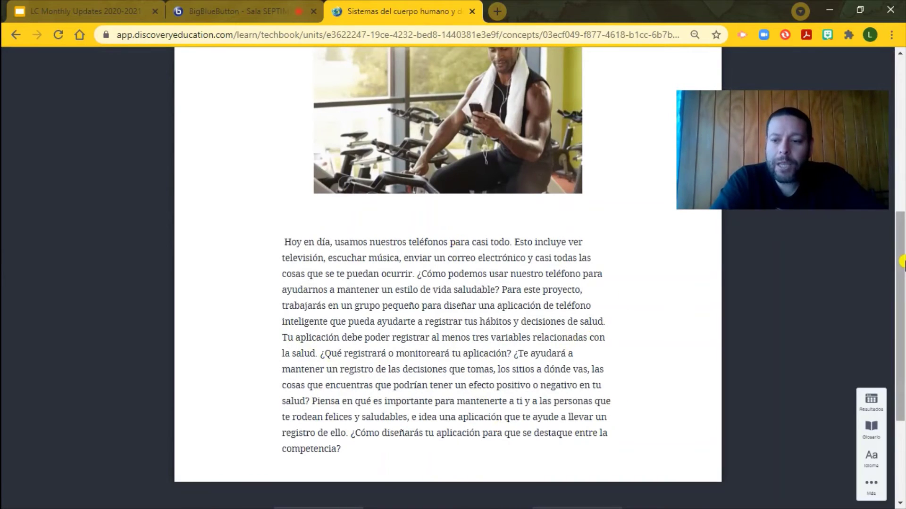
pyautogui.moveTo(902, 263); pyautogui.dragTo(901, 118)
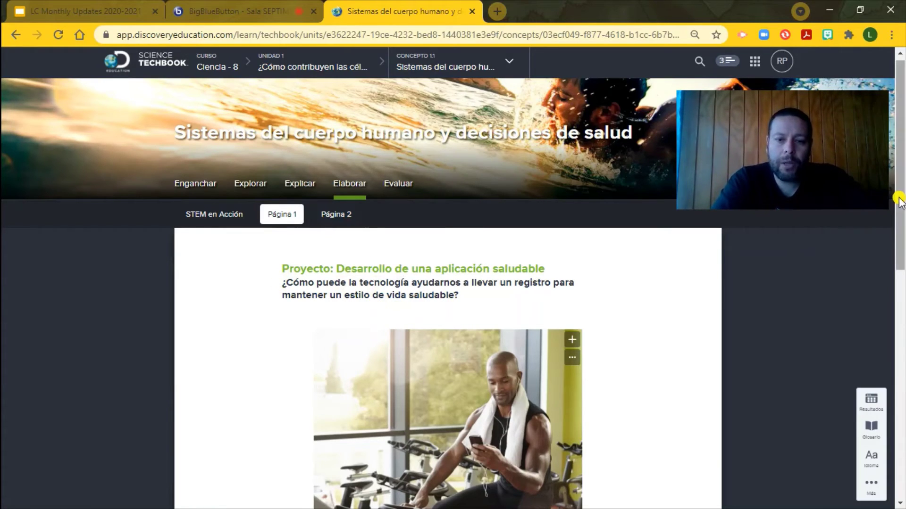
pyautogui.scroll(-1, 772, 188)
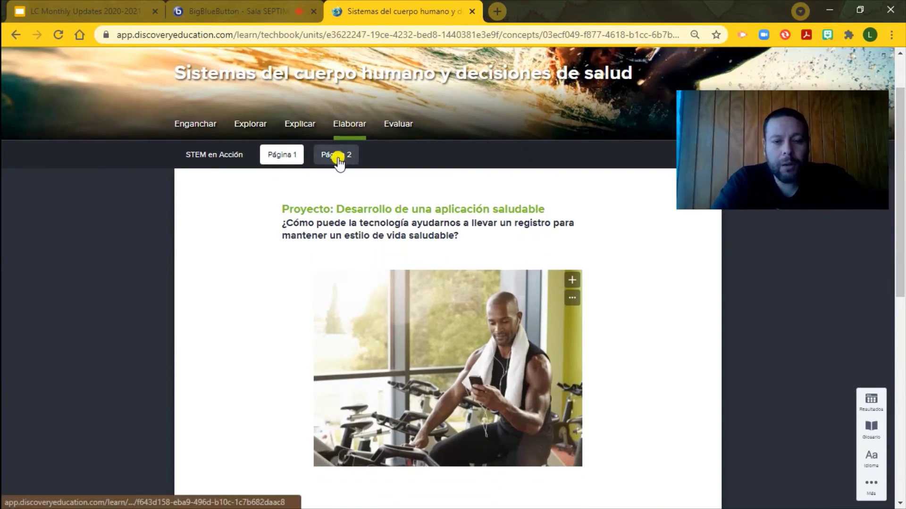
# Open Página 2's cigarette effects project and scroll down to the tobacco effects question
pyautogui.click(339, 158)
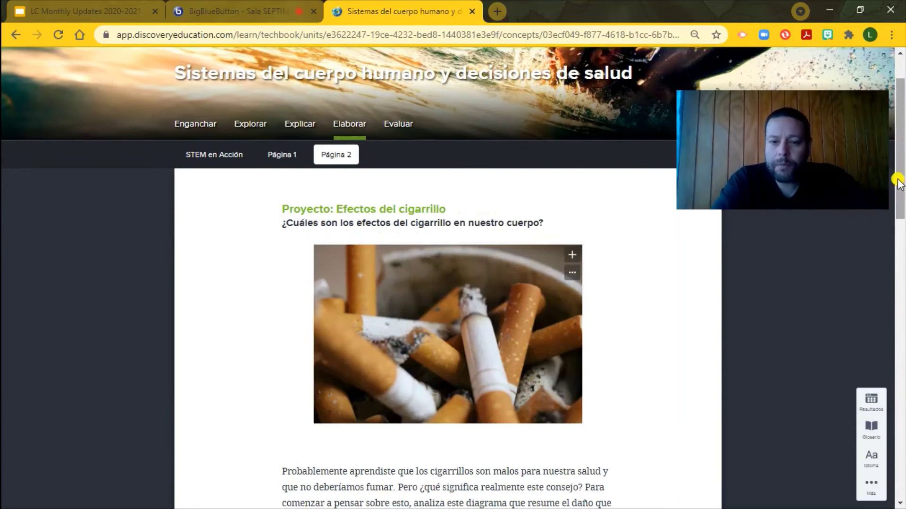
pyautogui.moveTo(899, 184); pyautogui.dragTo(902, 219)
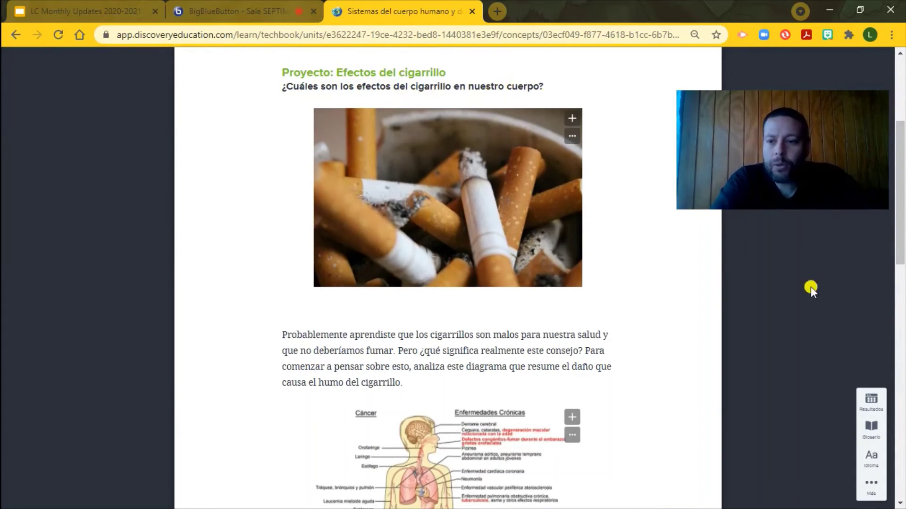
pyautogui.scroll(-2, 315, 123)
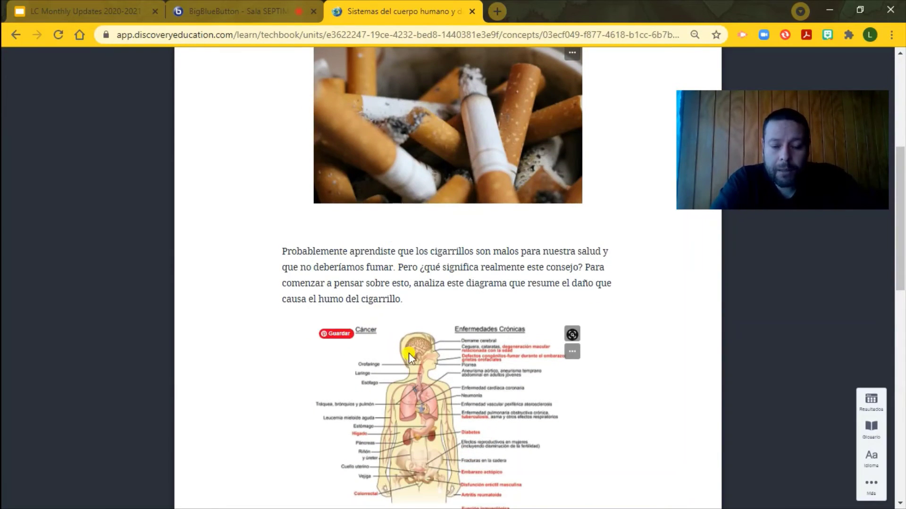
pyautogui.moveTo(902, 252); pyautogui.dragTo(902, 307)
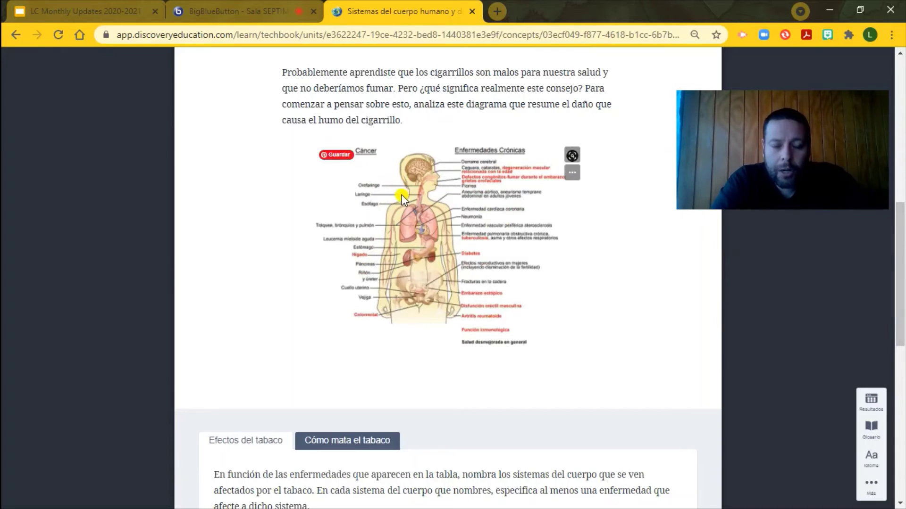
pyautogui.moveTo(897, 302); pyautogui.dragTo(900, 376)
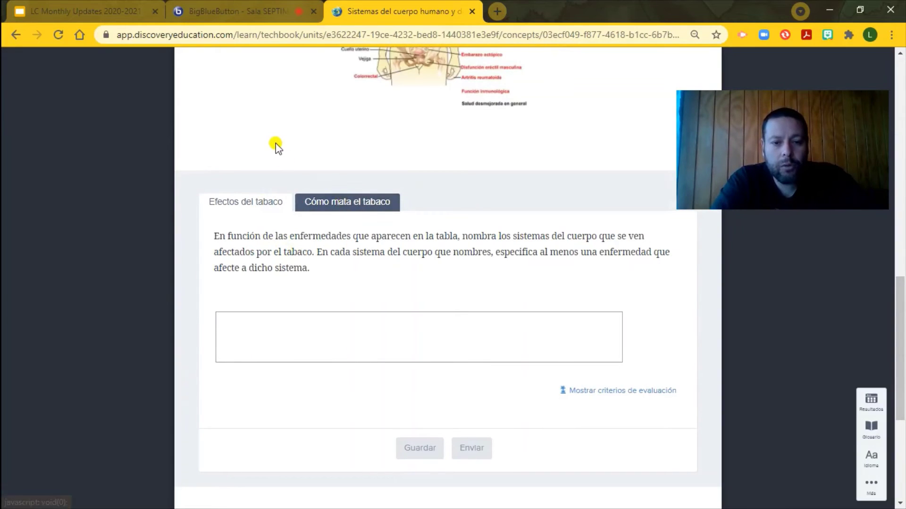
# Show the 'Cómo mata el tabaco' tobacco death statistics table
pyautogui.click(277, 203)
pyautogui.click(267, 197)
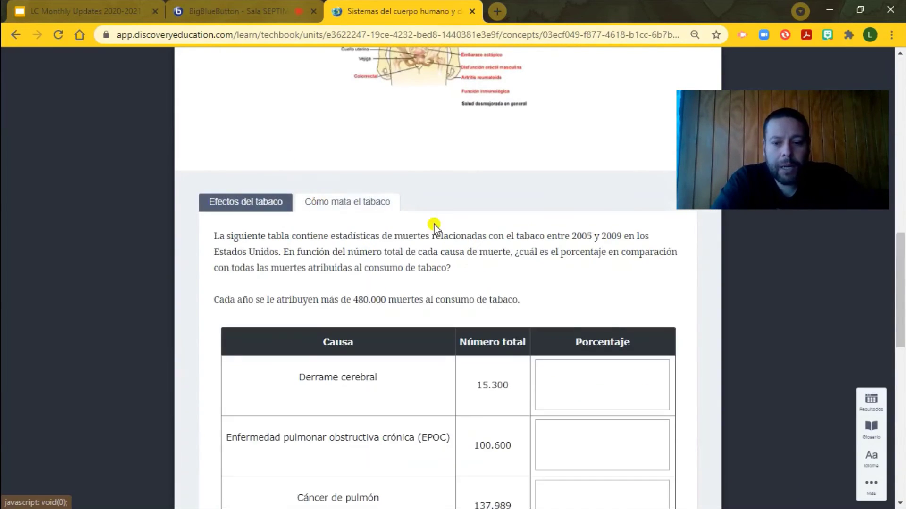
pyautogui.moveTo(898, 238); pyautogui.dragTo(901, 283)
pyautogui.scroll(3, 902, 283)
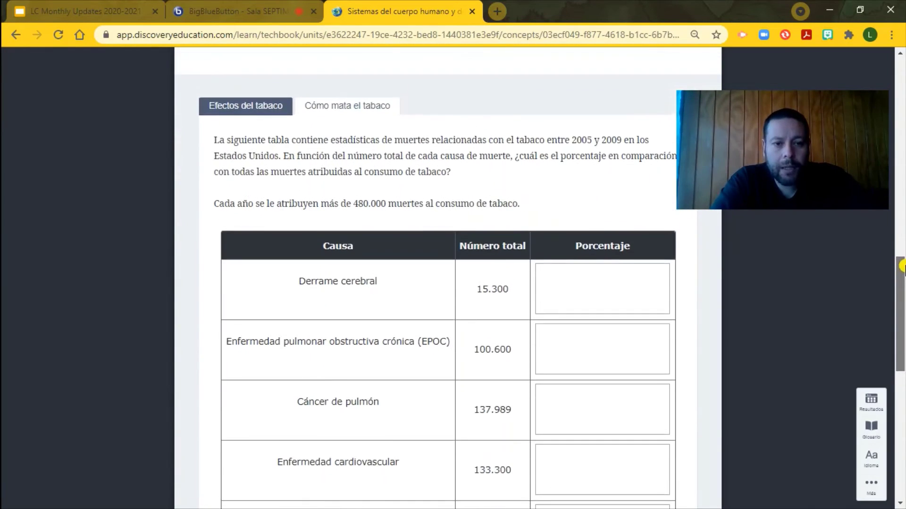
pyautogui.scroll(-5, 877, 295)
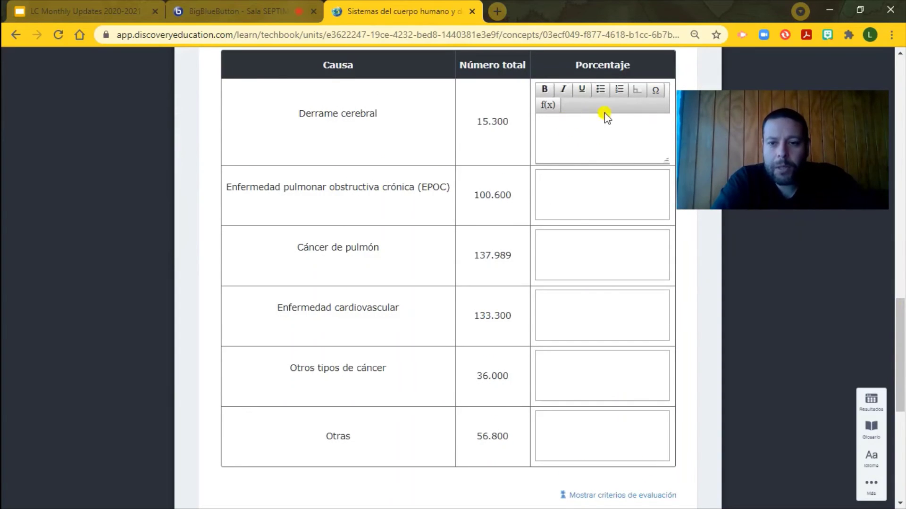
# Make the Derrame cerebral percentage answer an italic bulleted list, then open the Otras box
pyautogui.click(620, 92)
pyautogui.click(600, 90)
pyautogui.click(568, 89)
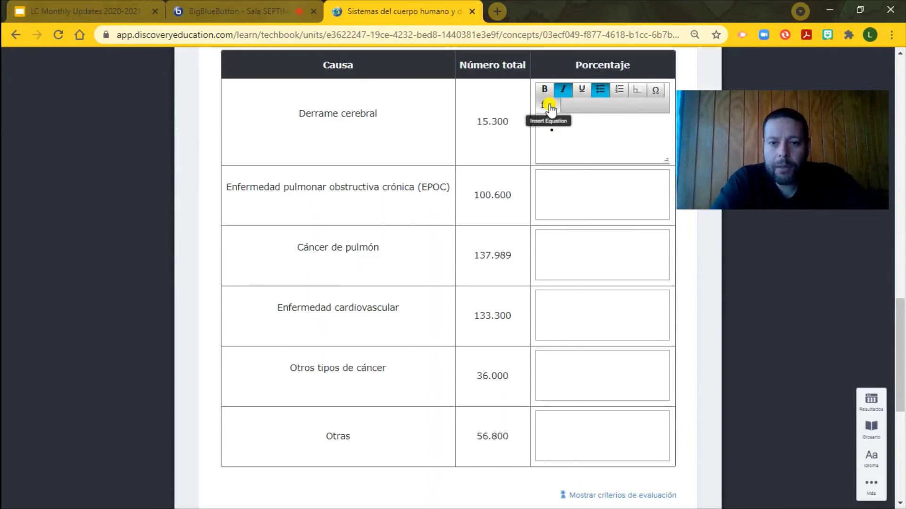
pyautogui.click(656, 93)
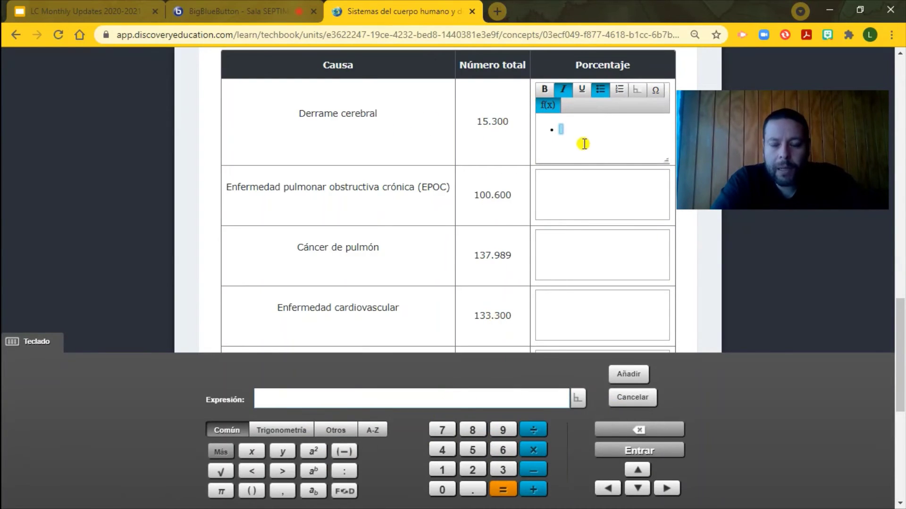
pyautogui.click(579, 170)
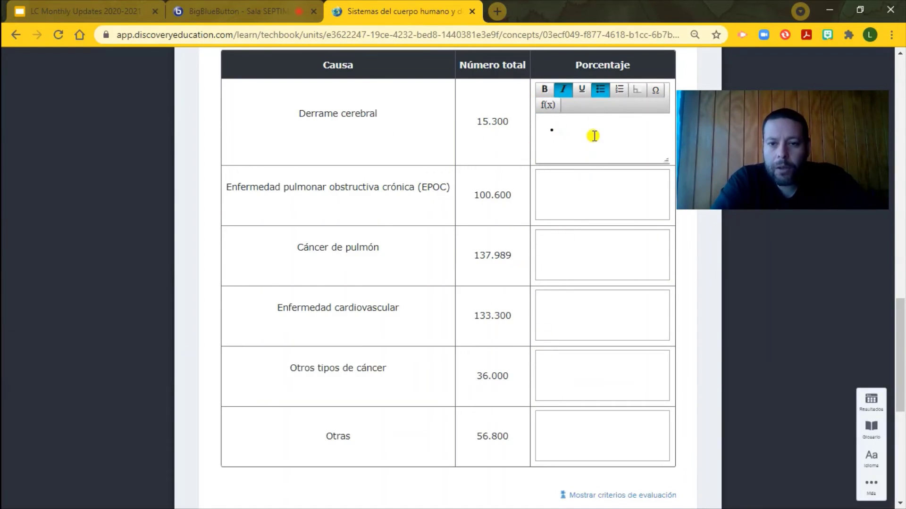
pyautogui.moveTo(900, 336); pyautogui.dragTo(899, 267)
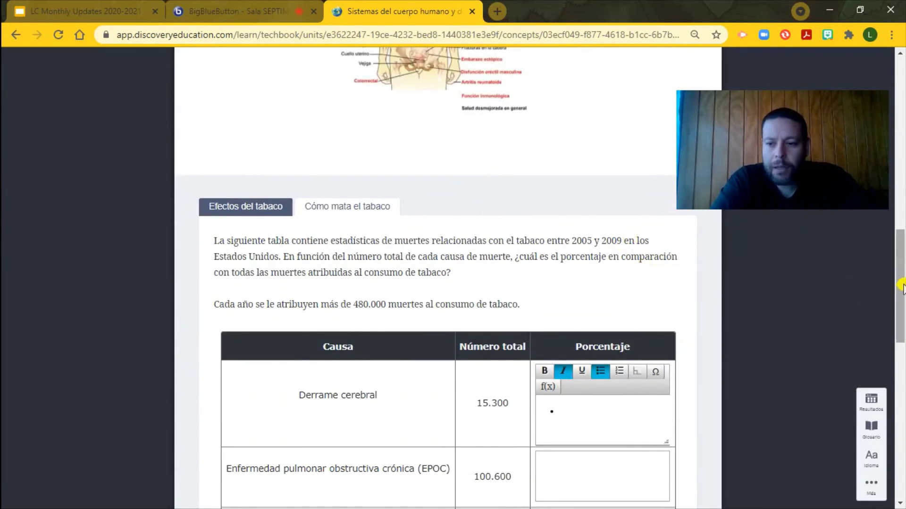
pyautogui.moveTo(901, 278); pyautogui.dragTo(902, 391)
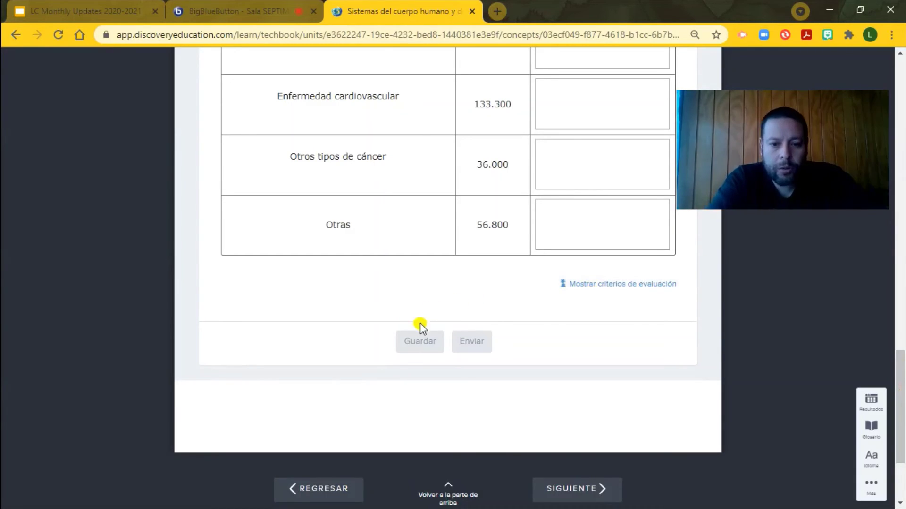
pyautogui.click(622, 225)
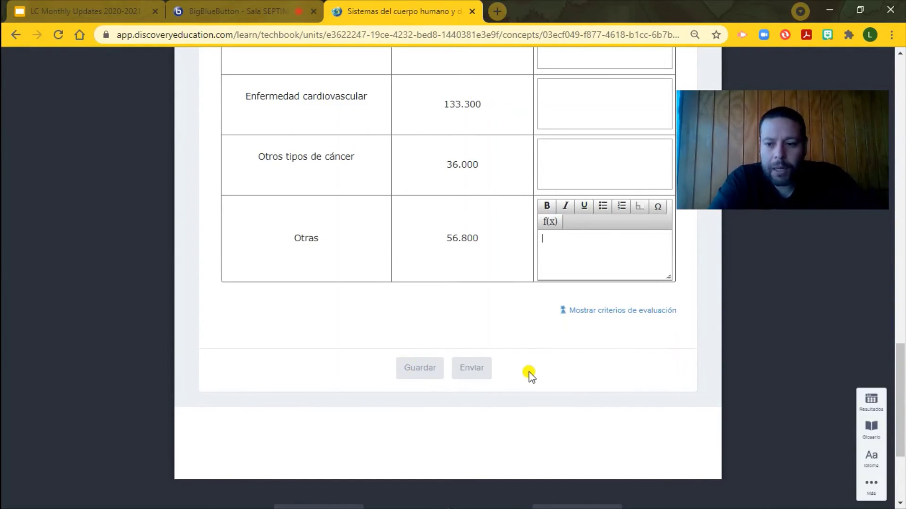
pyautogui.moveTo(901, 360); pyautogui.dragTo(902, 74)
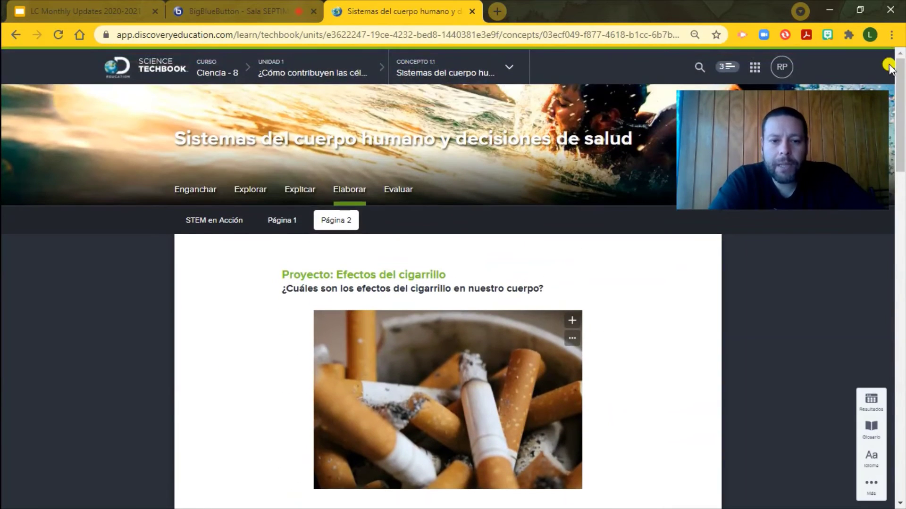
# Select the Repaso question and answer on body systems in Evaluar, then go to Evaluación
pyautogui.click(408, 200)
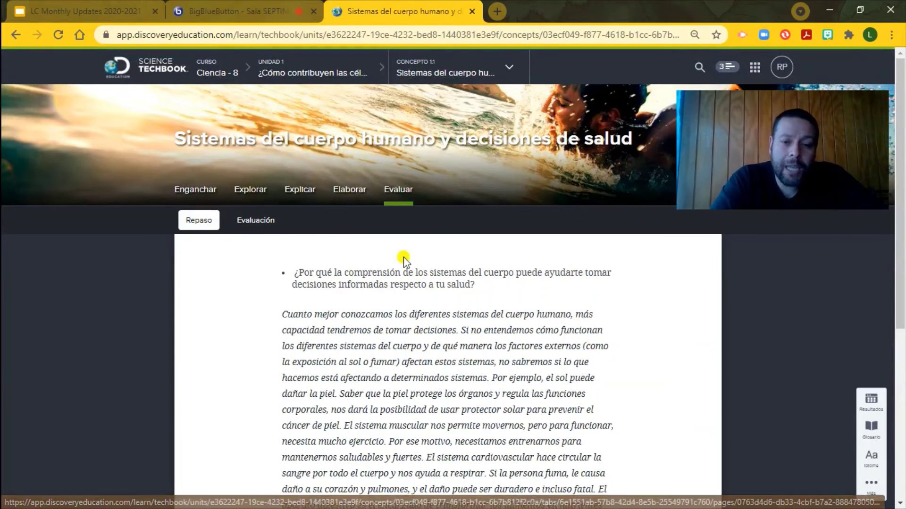
pyautogui.moveTo(902, 163); pyautogui.dragTo(902, 232)
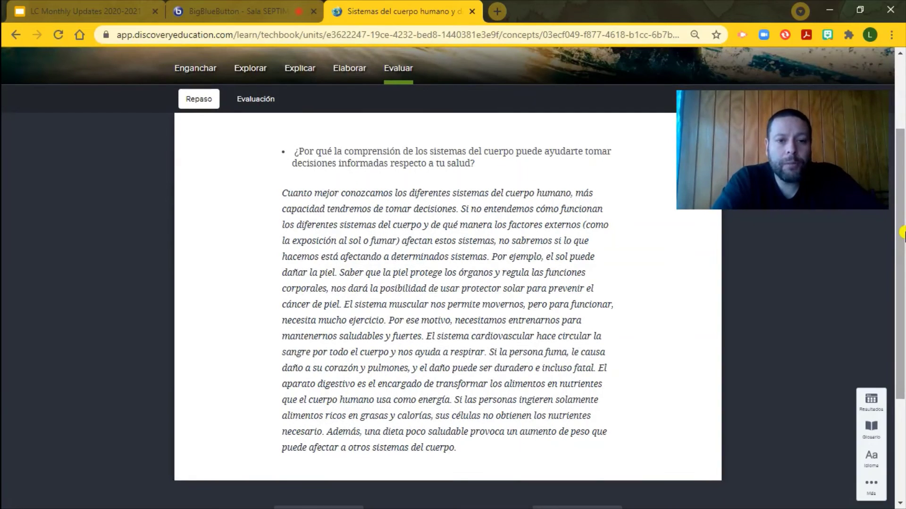
pyautogui.click(213, 103)
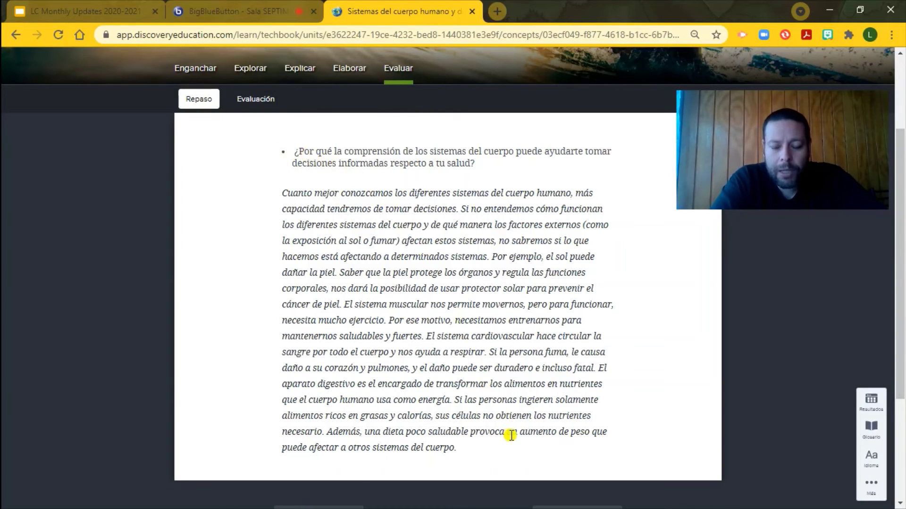
pyautogui.moveTo(472, 453); pyautogui.dragTo(292, 193)
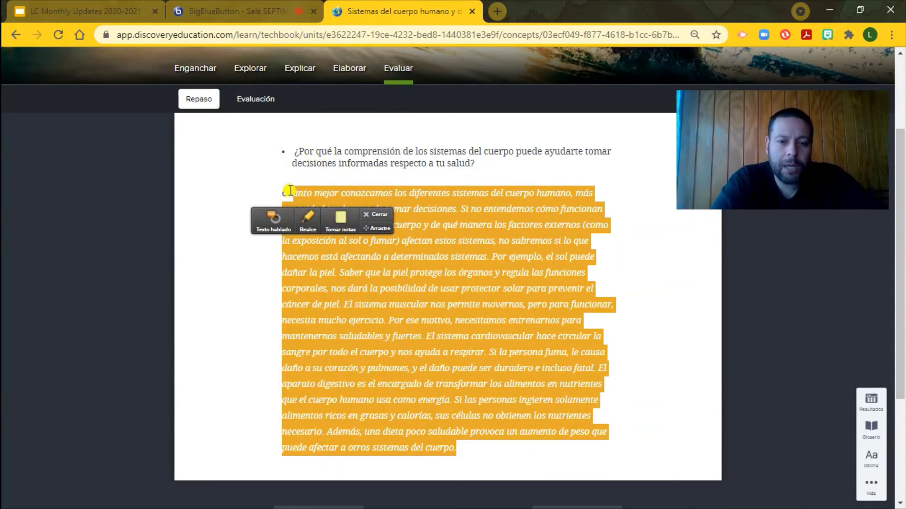
pyautogui.moveTo(277, 150); pyautogui.dragTo(483, 278)
pyautogui.moveTo(900, 318); pyautogui.dragTo(898, 142)
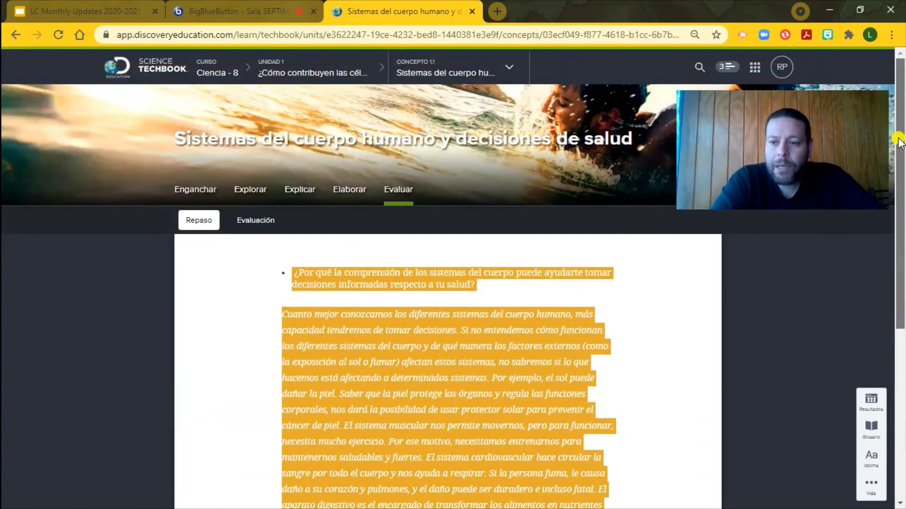
pyautogui.click(250, 222)
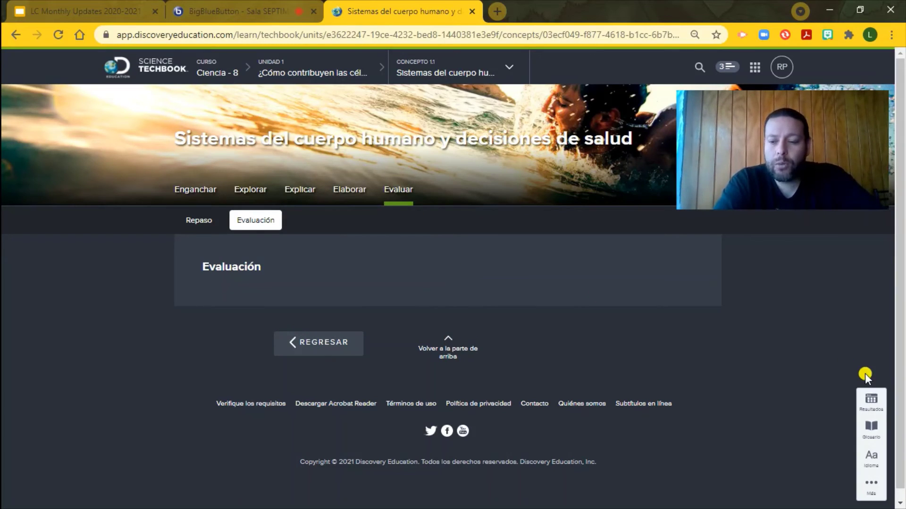
# Look at the Evaluación Resultados and the Ciencias Glosario, then close the glossary window
pyautogui.click(871, 406)
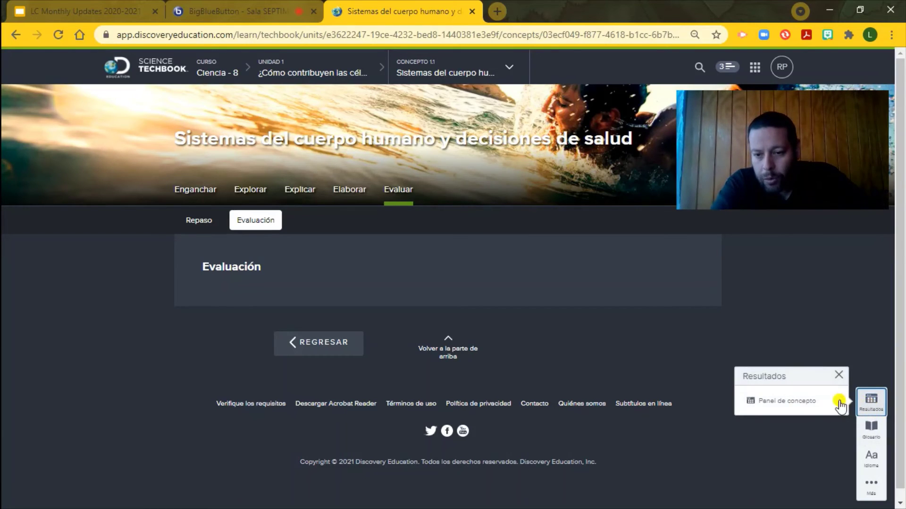
pyautogui.click(878, 431)
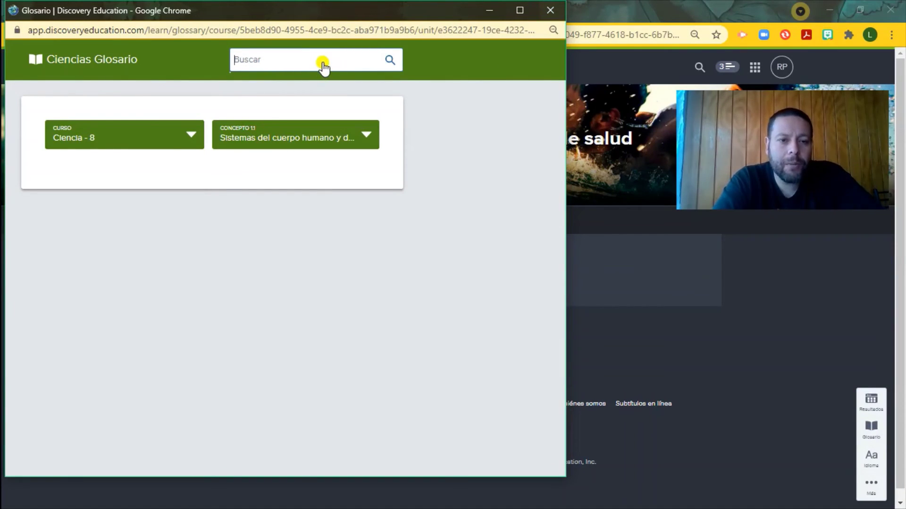
pyautogui.click(551, 8)
# Check and close the Idioma and Más tool options, then show the Discovery Education apps list
pyautogui.click(861, 458)
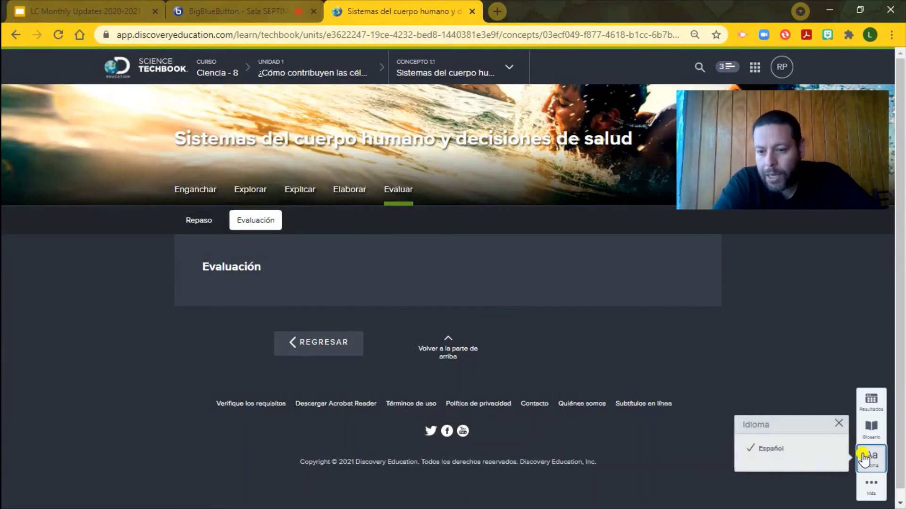
pyautogui.click(799, 333)
pyautogui.click(869, 486)
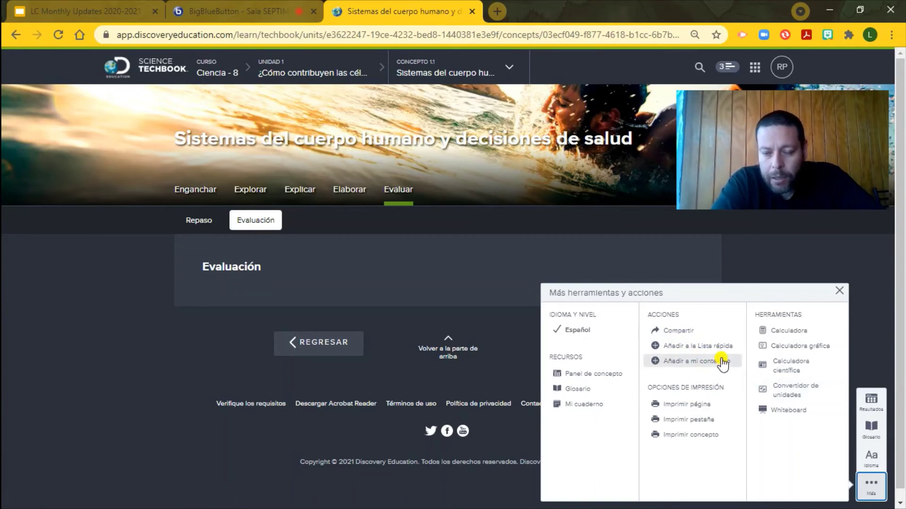
pyautogui.moveTo(753, 91)
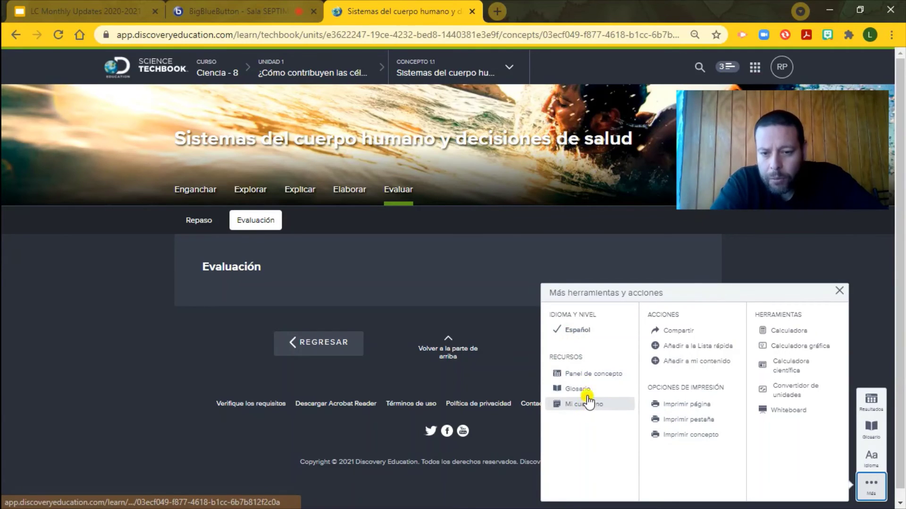
pyautogui.click(751, 250)
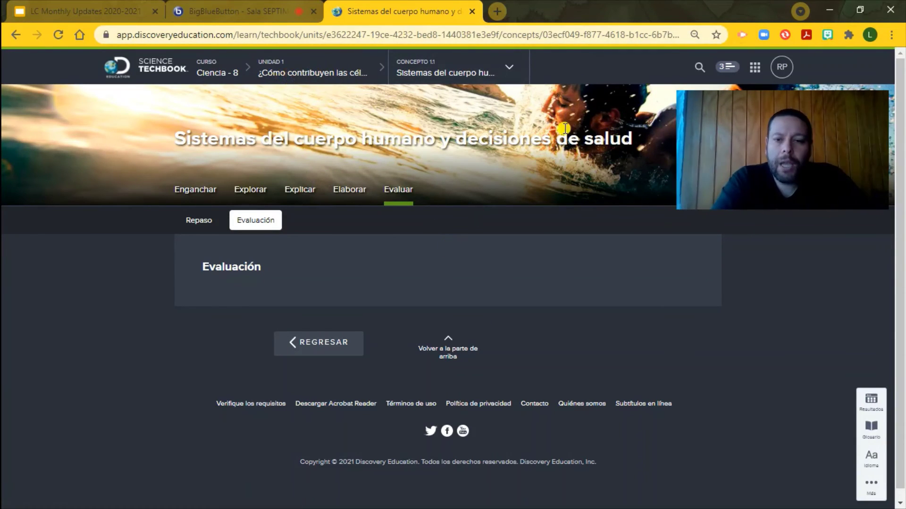
pyautogui.click(755, 69)
# Launch Discovery Education Studio from the apps dropdown to reach Mis borradores
pyautogui.moveTo(827, 104); pyautogui.dragTo(840, 395)
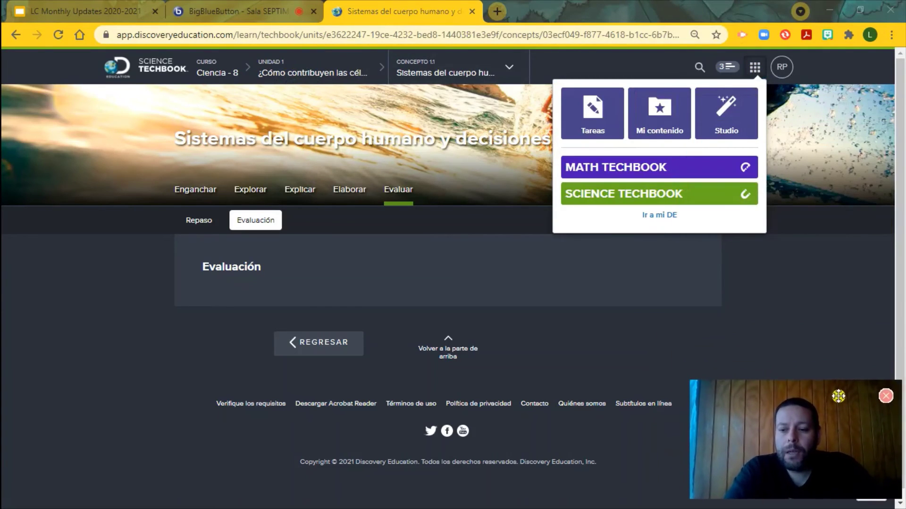
pyautogui.click(725, 126)
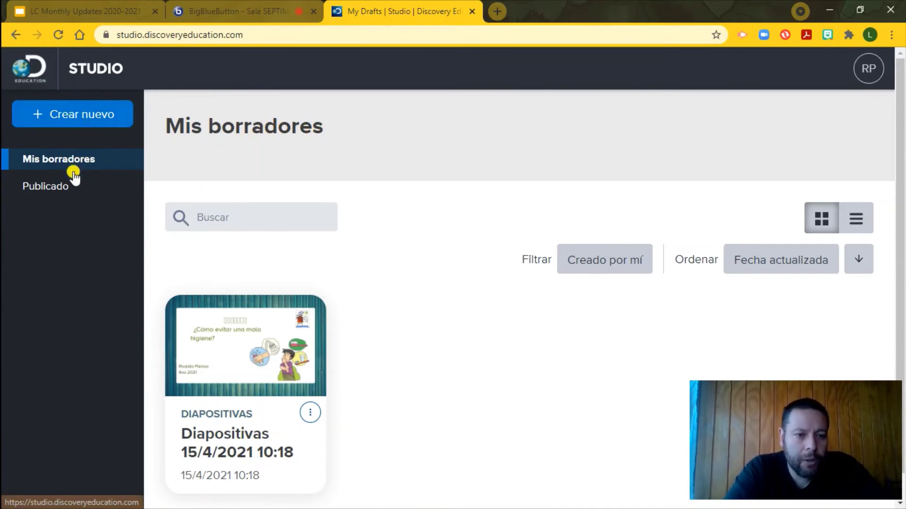
# Review Publicado and Mis borradores, then create a new blank Diapositivas presentation
pyautogui.click(67, 188)
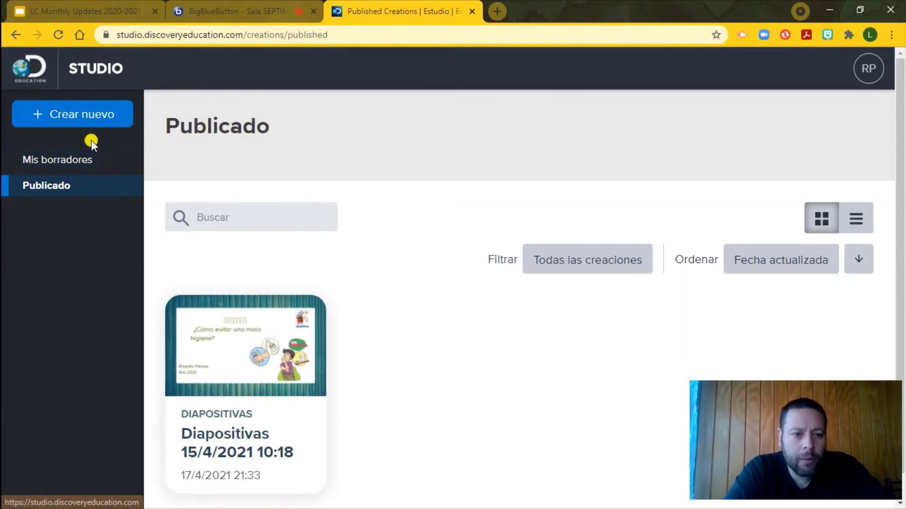
pyautogui.click(88, 160)
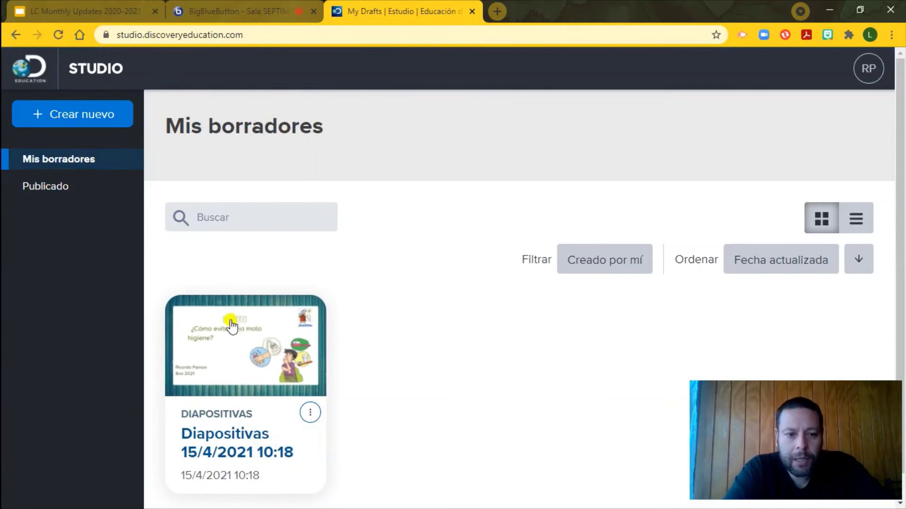
pyautogui.click(81, 114)
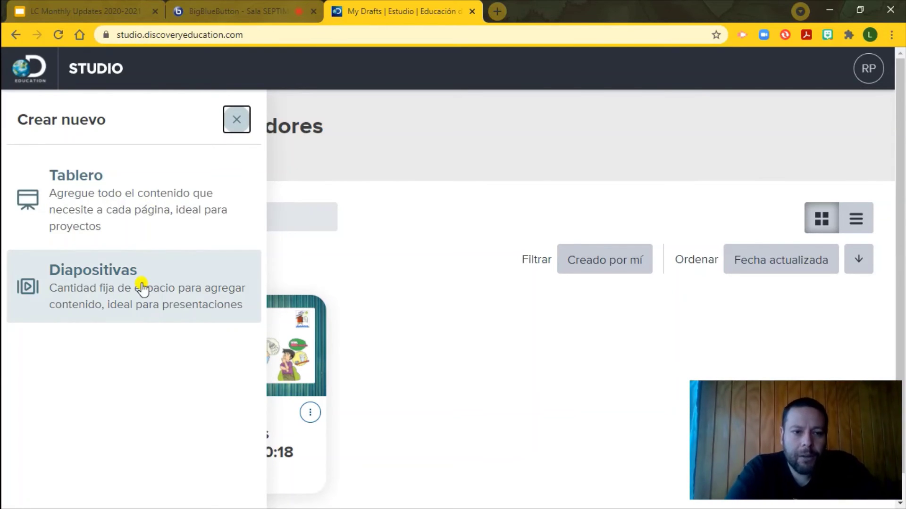
pyautogui.click(134, 289)
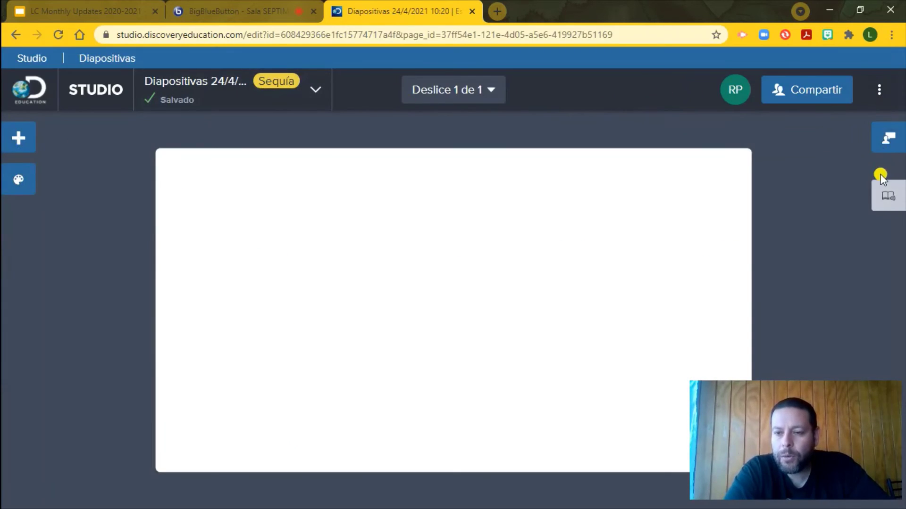
# Try Lector inmersivo and the Charla panel, then show the presentation's copy/delete menu
pyautogui.click(884, 204)
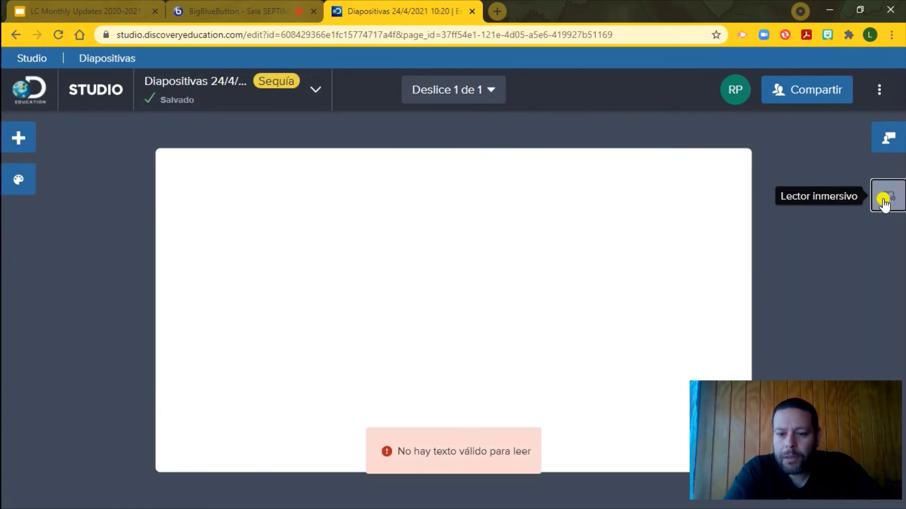
pyautogui.click(884, 204)
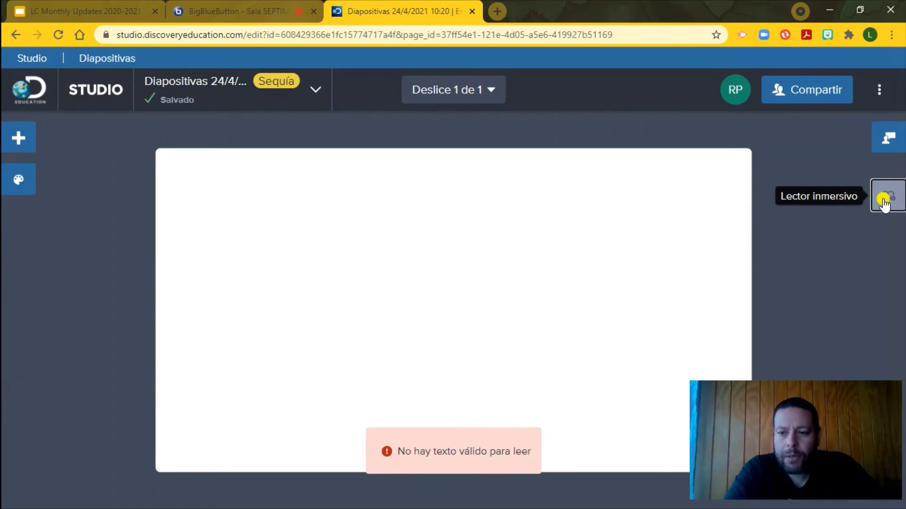
pyautogui.click(877, 139)
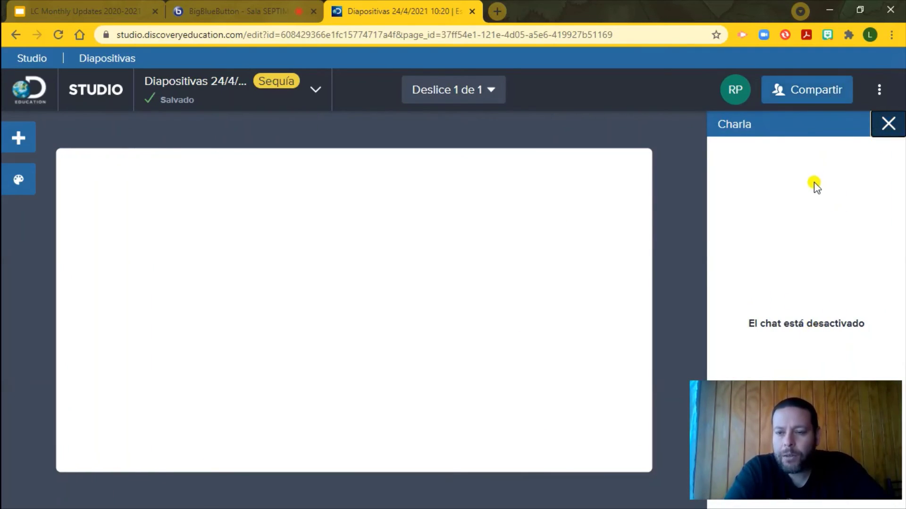
pyautogui.click(888, 127)
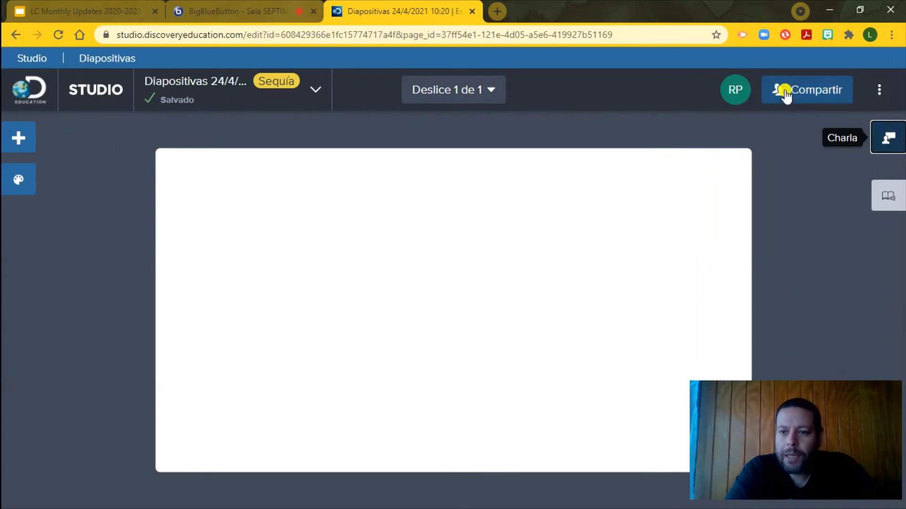
pyautogui.click(878, 89)
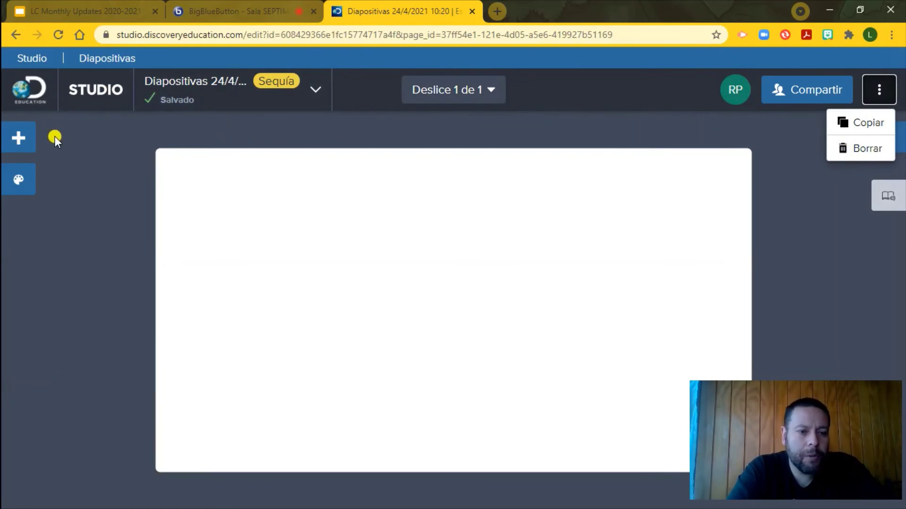
# Upload the sky clip IMG_20210312_071847 to the slide and add an empty text box
pyautogui.click(19, 142)
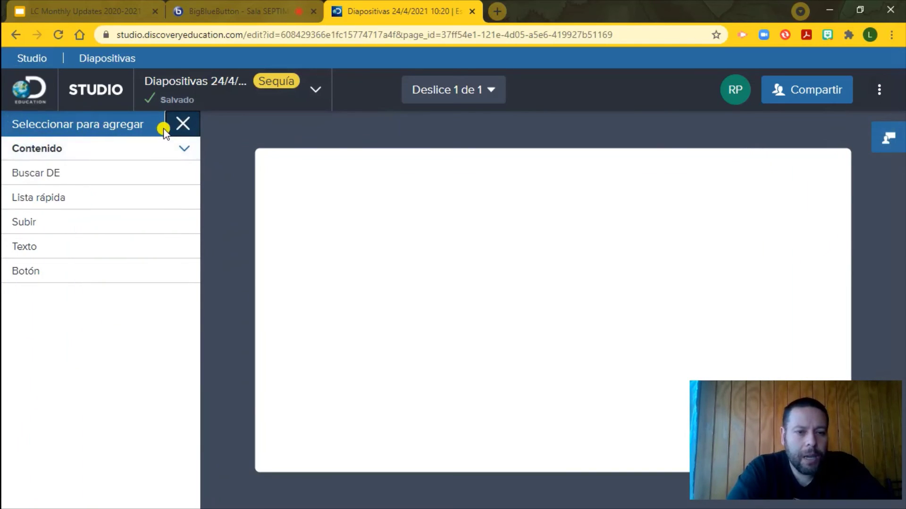
pyautogui.click(103, 155)
pyautogui.click(101, 156)
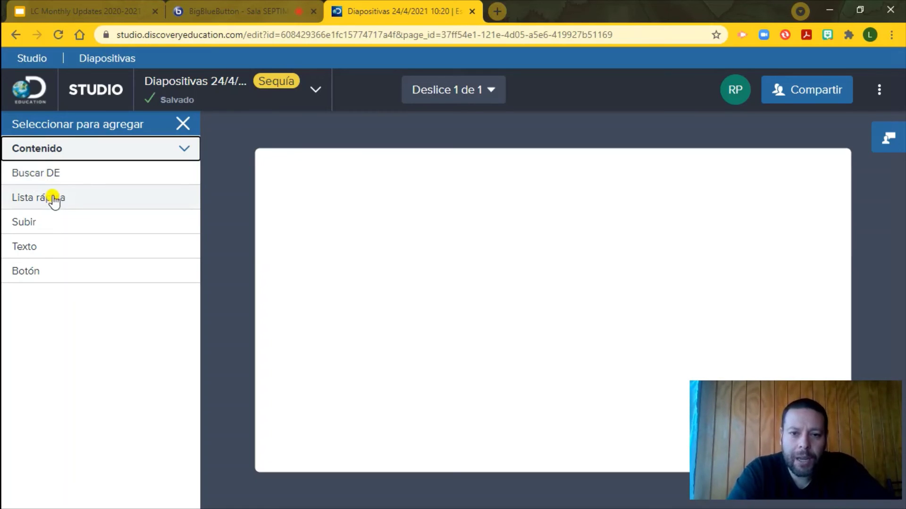
pyautogui.click(46, 228)
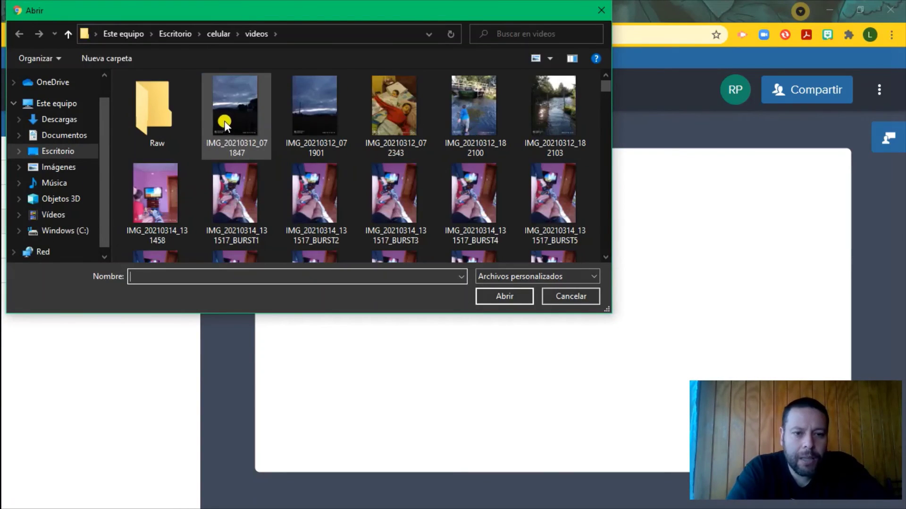
pyautogui.click(240, 94)
pyautogui.click(523, 298)
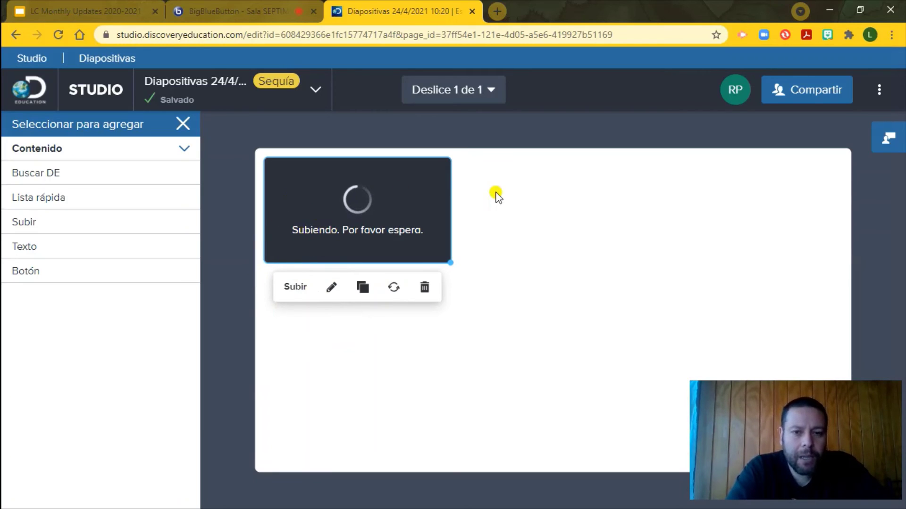
pyautogui.click(37, 247)
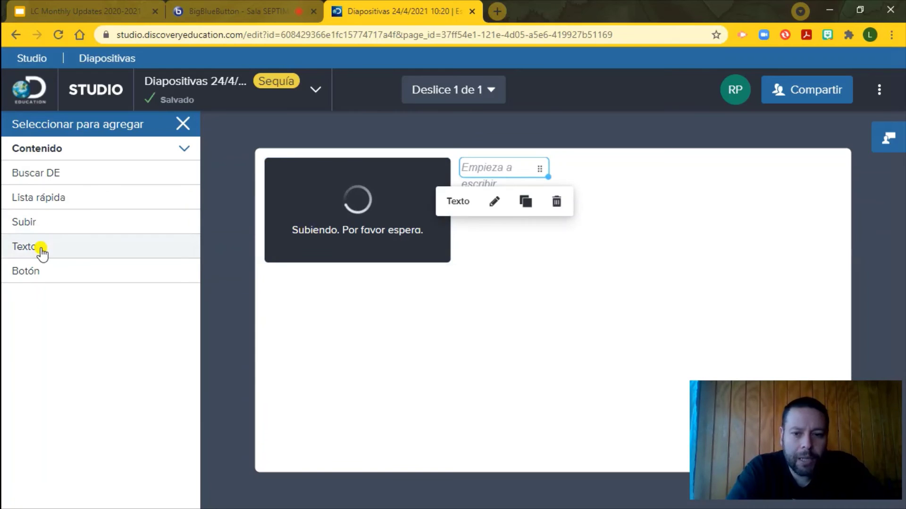
# Type 'QUE OBSERVAMOS' in the text box and style it as dark-red text on white
pyautogui.click(505, 166)
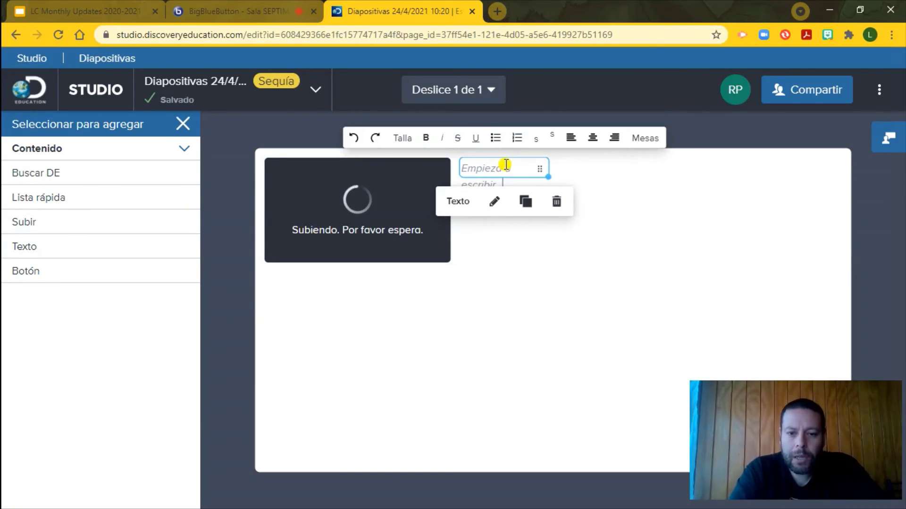
pyautogui.write('QUE')
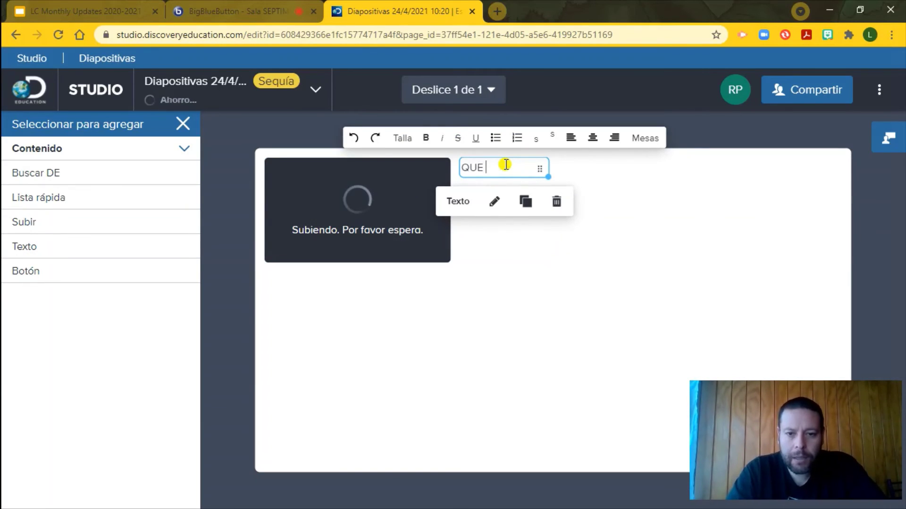
pyautogui.write(' OB')
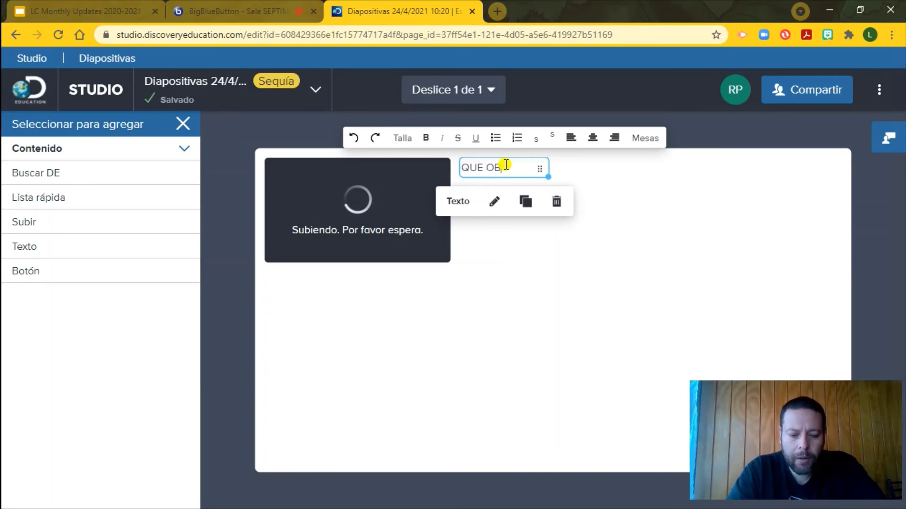
pyautogui.write('SERVAMOS')
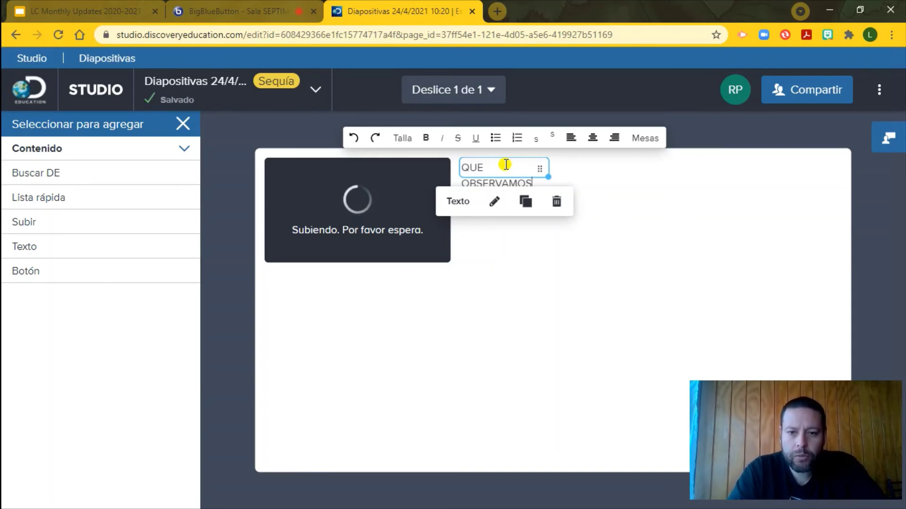
pyautogui.click(492, 205)
pyautogui.click(477, 257)
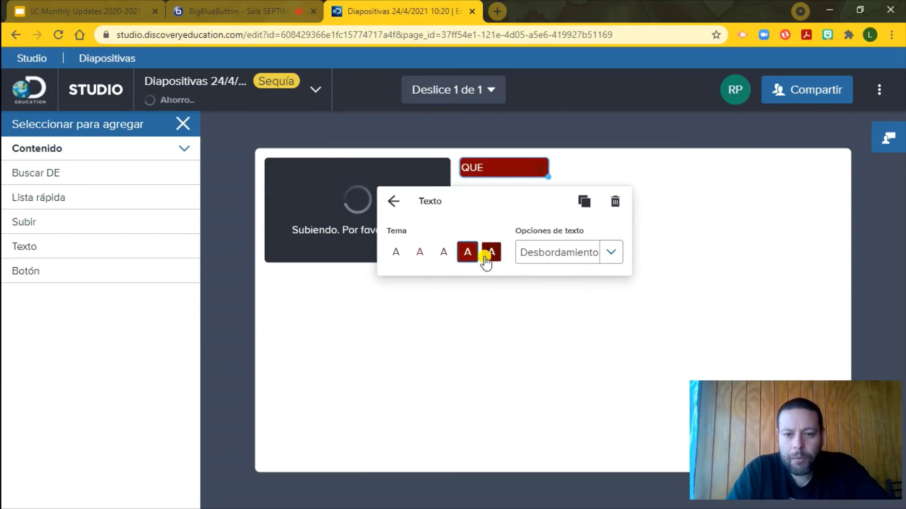
pyautogui.click(489, 257)
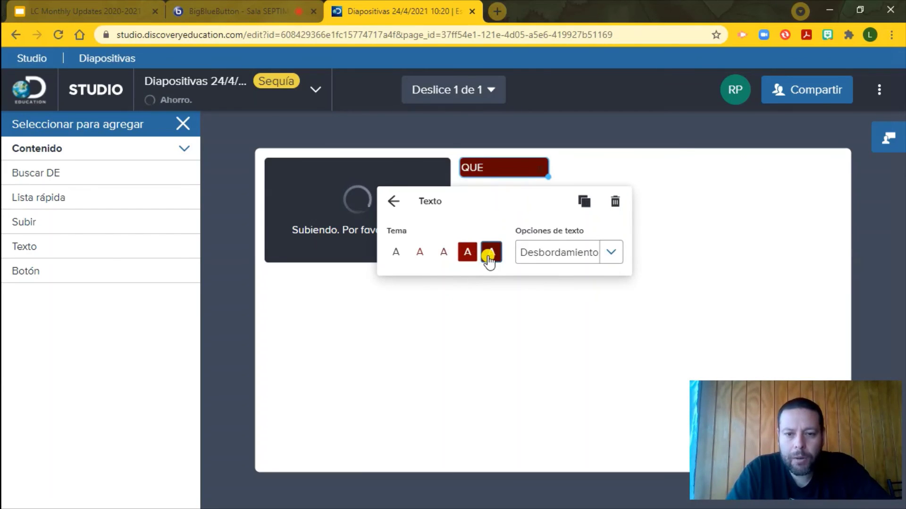
pyautogui.click(398, 257)
pyautogui.click(419, 255)
pyautogui.click(441, 255)
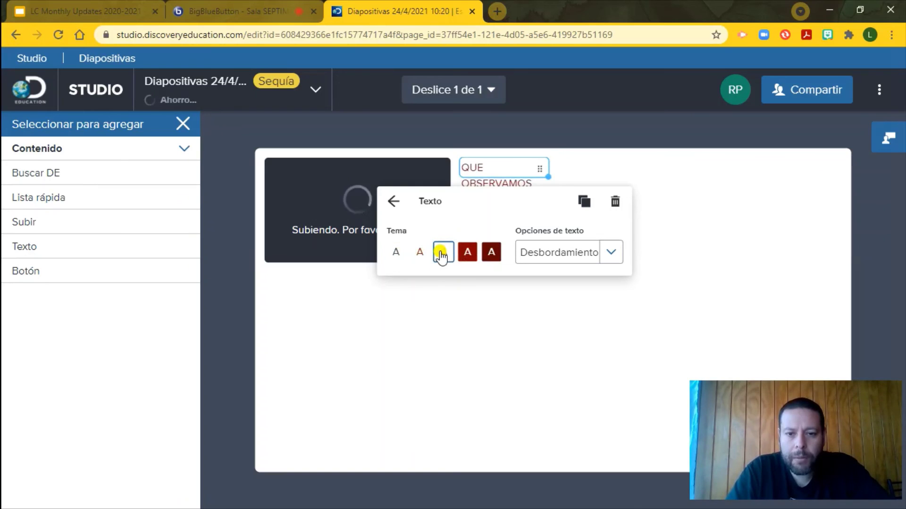
pyautogui.click(614, 256)
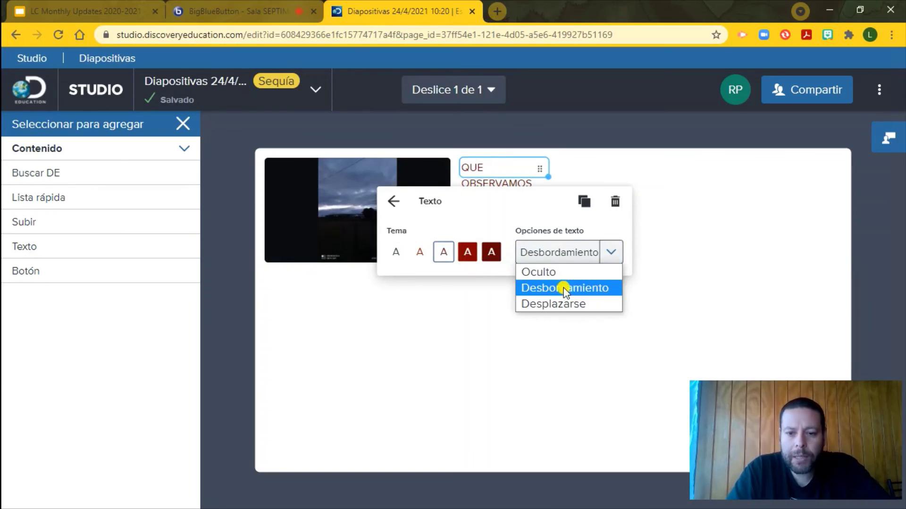
pyautogui.click(437, 325)
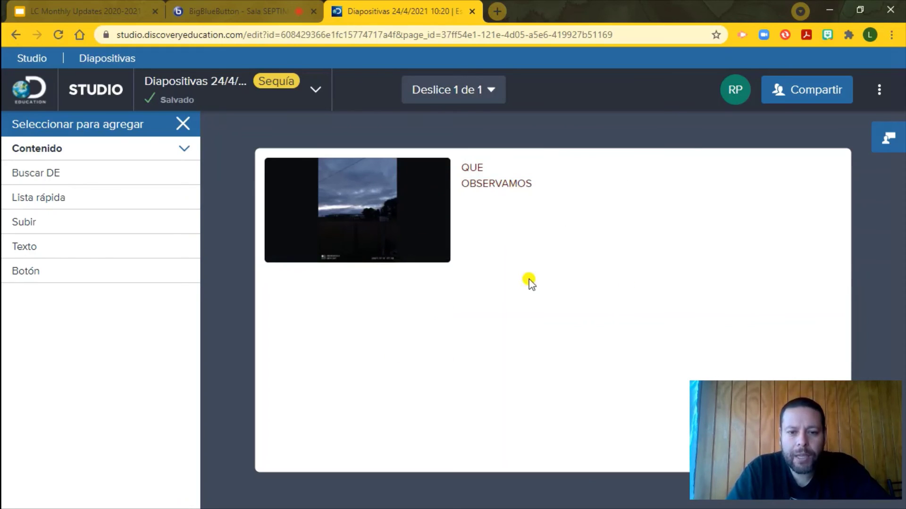
pyautogui.click(502, 176)
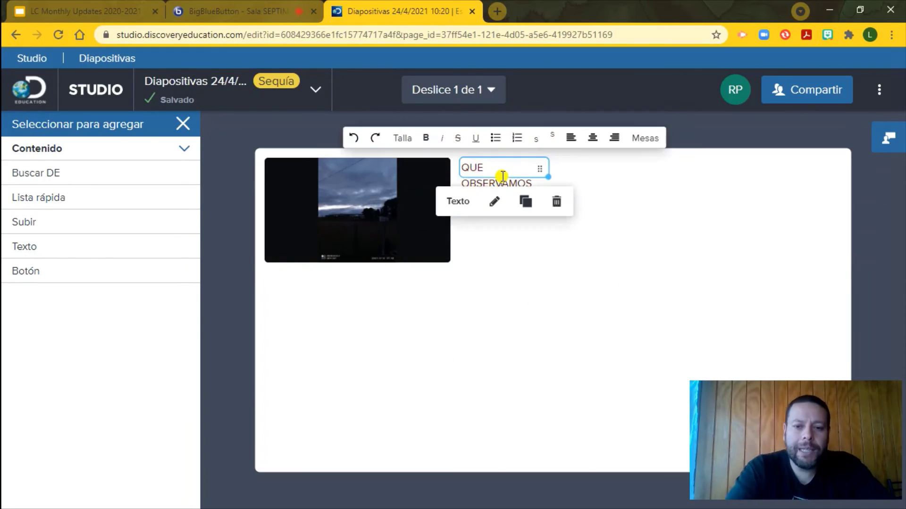
# Add a Botón button whose action is Cambiar diapositivas to La siguiente diapositiva
pyautogui.click(33, 271)
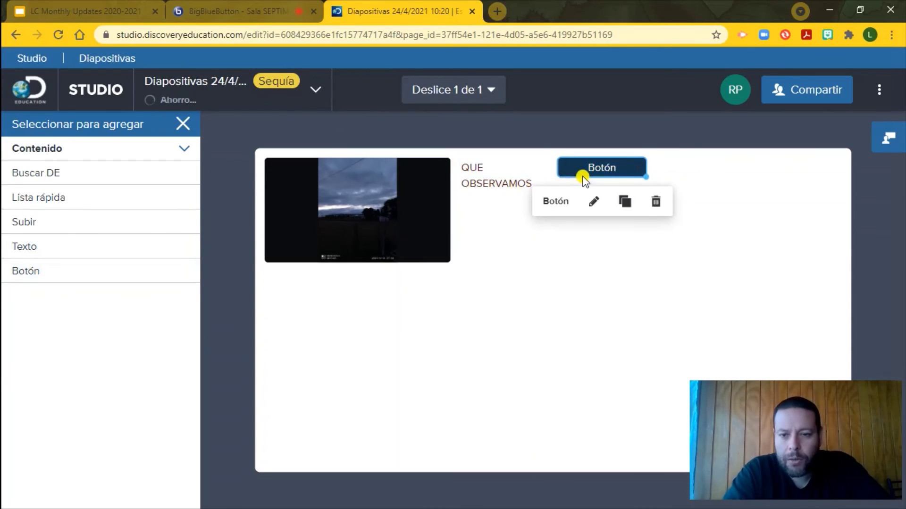
pyautogui.click(592, 201)
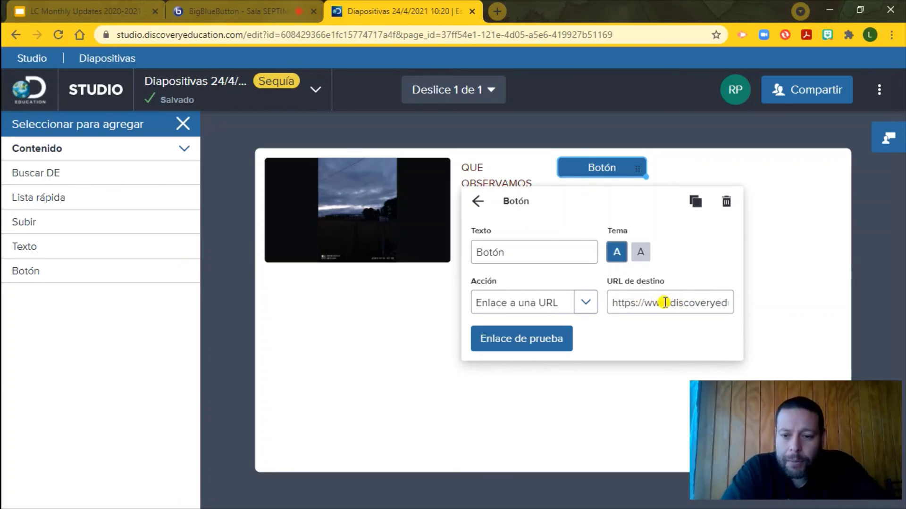
pyautogui.click(588, 304)
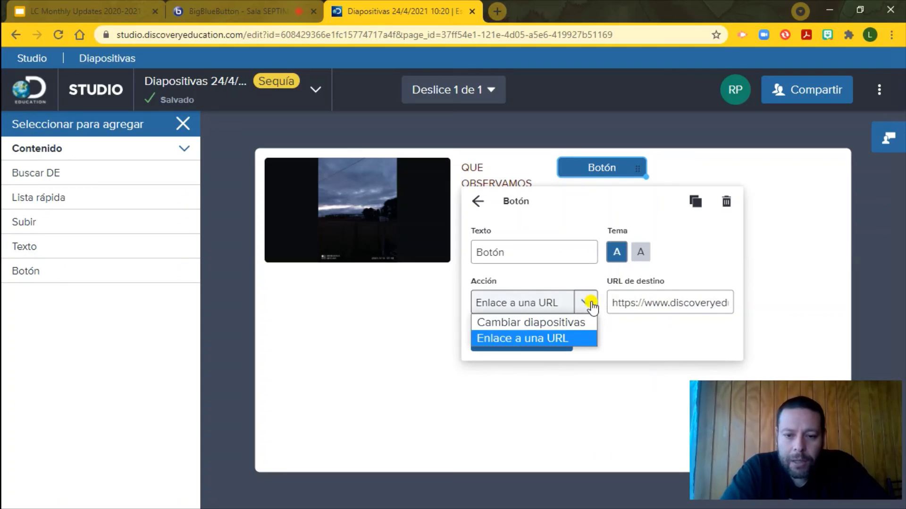
pyautogui.click(531, 324)
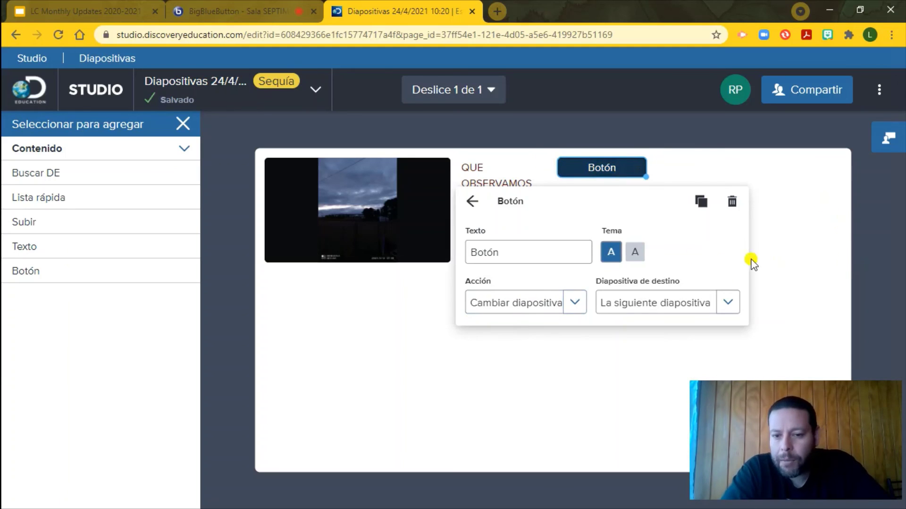
pyautogui.click(467, 349)
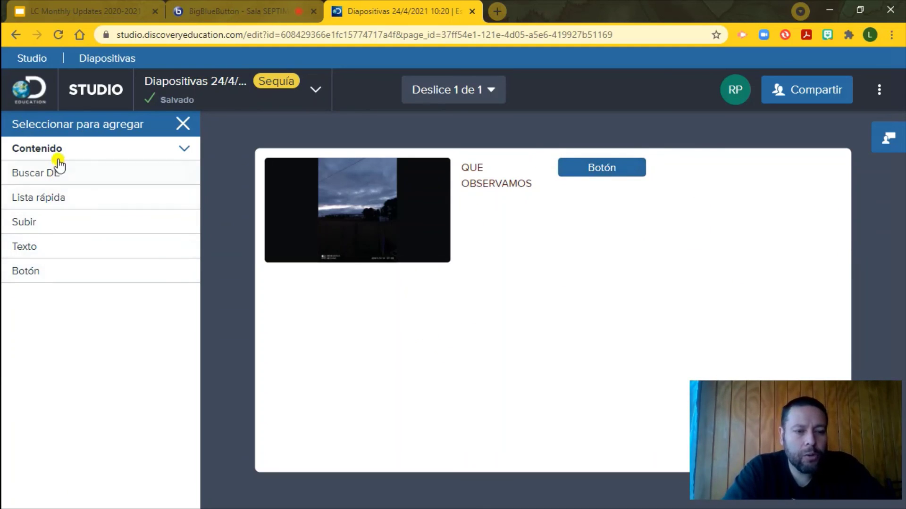
# Apply the green Olmo molesto colour theme to the presentation
pyautogui.click(184, 150)
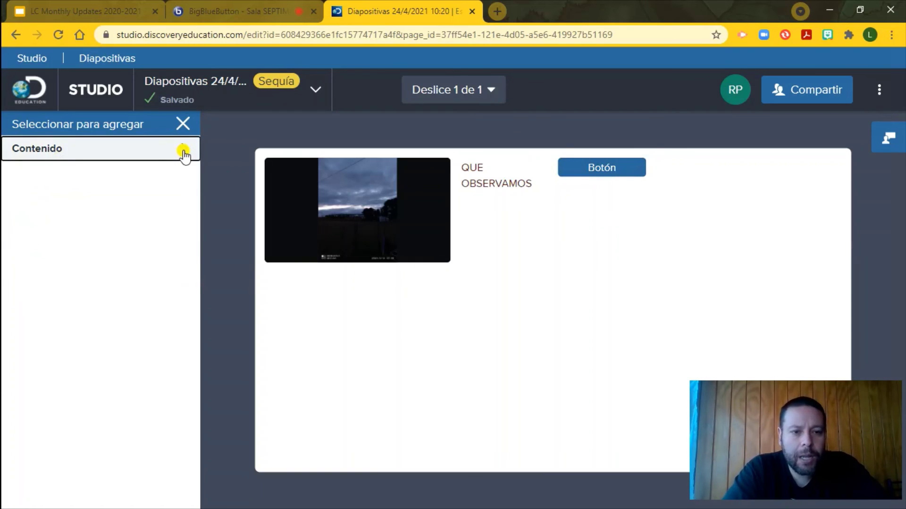
pyautogui.click(183, 124)
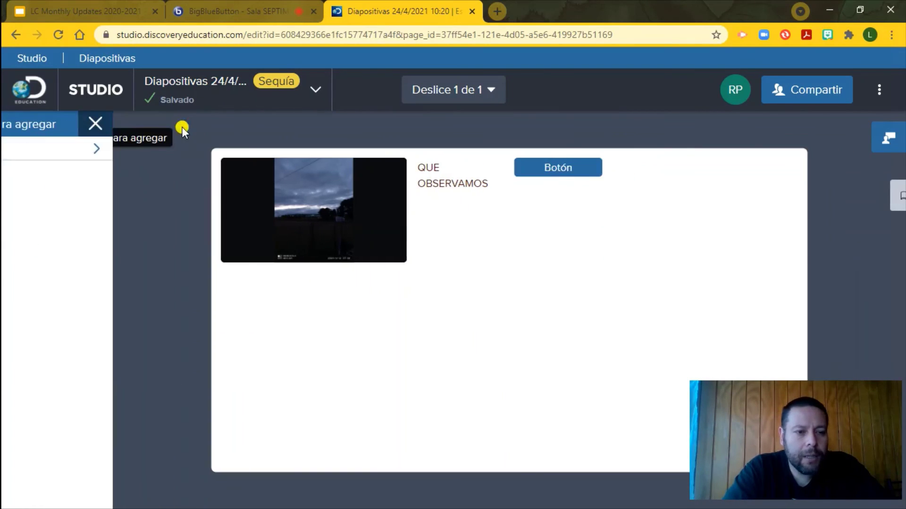
pyautogui.click(18, 182)
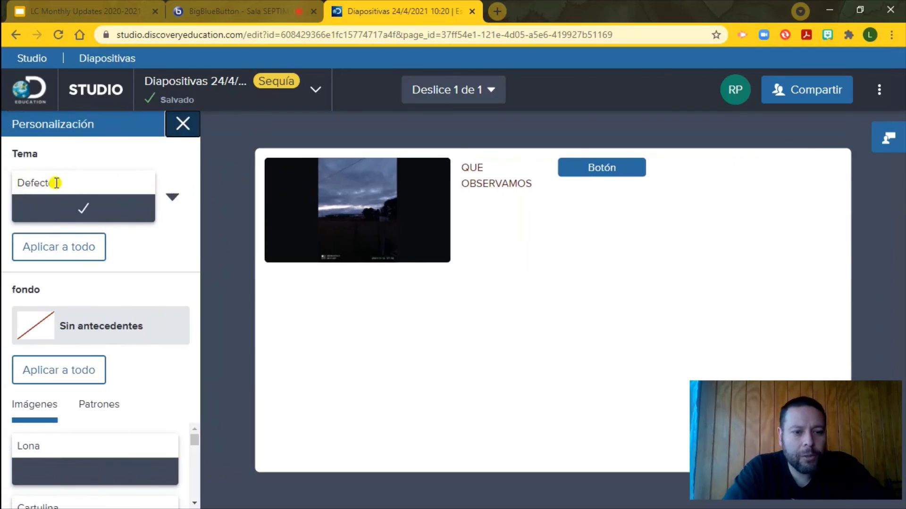
pyautogui.click(110, 203)
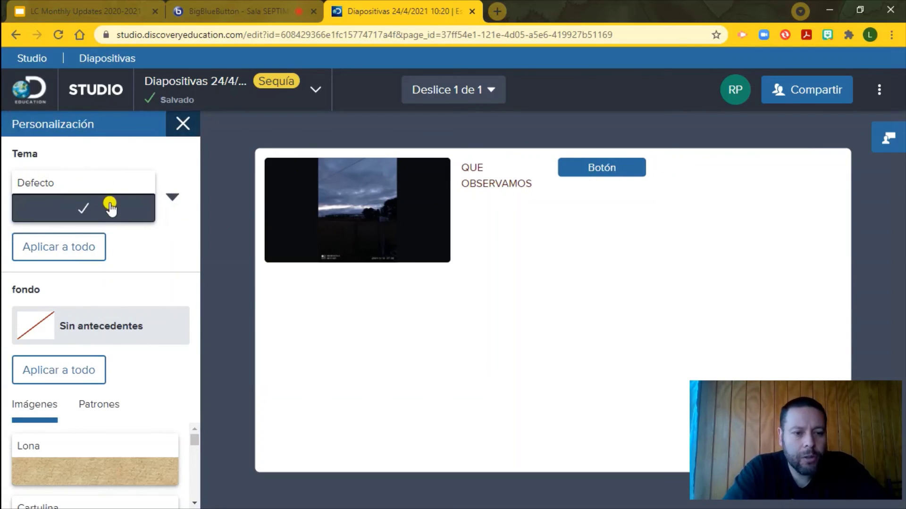
pyautogui.click(174, 203)
pyautogui.click(52, 272)
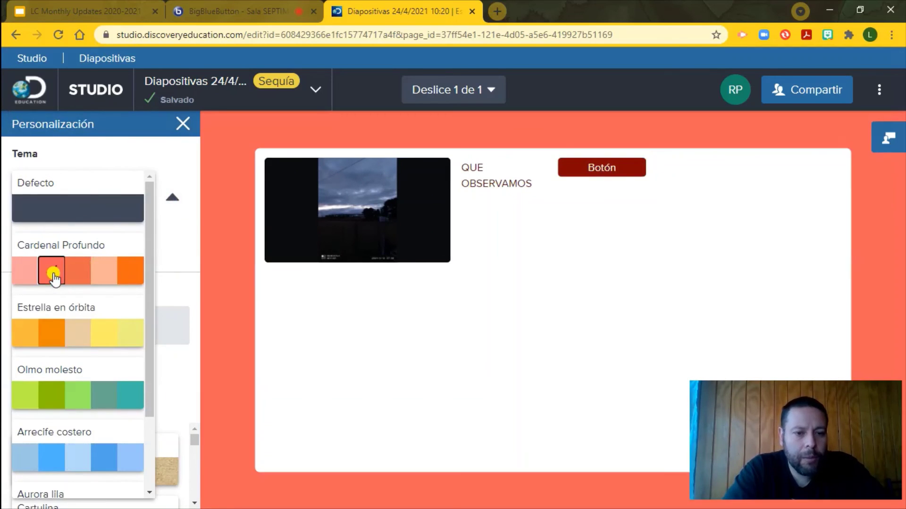
pyautogui.click(78, 271)
pyautogui.moveTo(152, 209); pyautogui.dragTo(151, 276)
pyautogui.click(63, 305)
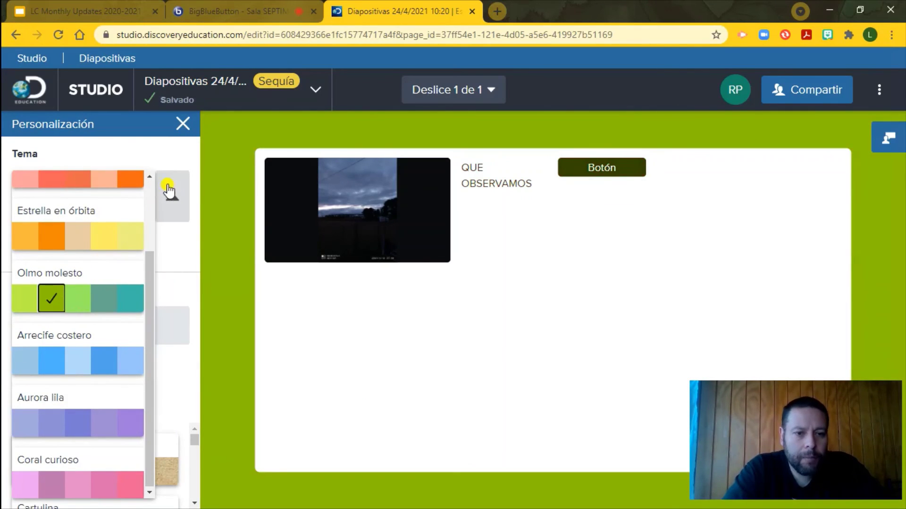
pyautogui.click(170, 197)
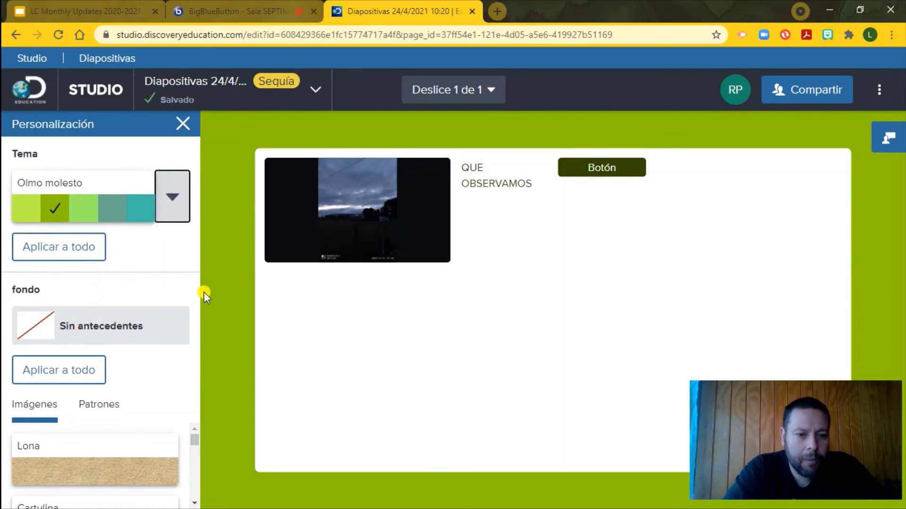
# Set the slide background to the Planos pattern for all slides
pyautogui.click(71, 372)
pyautogui.click(93, 408)
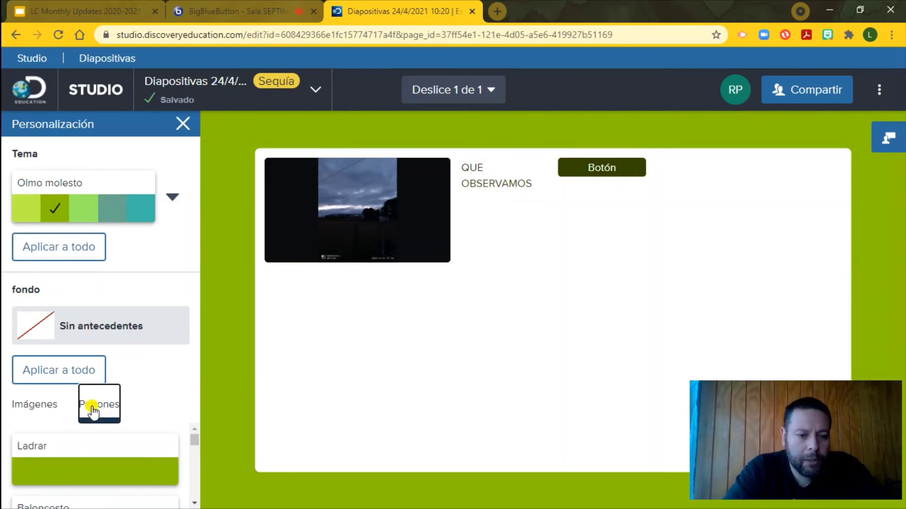
pyautogui.click(87, 470)
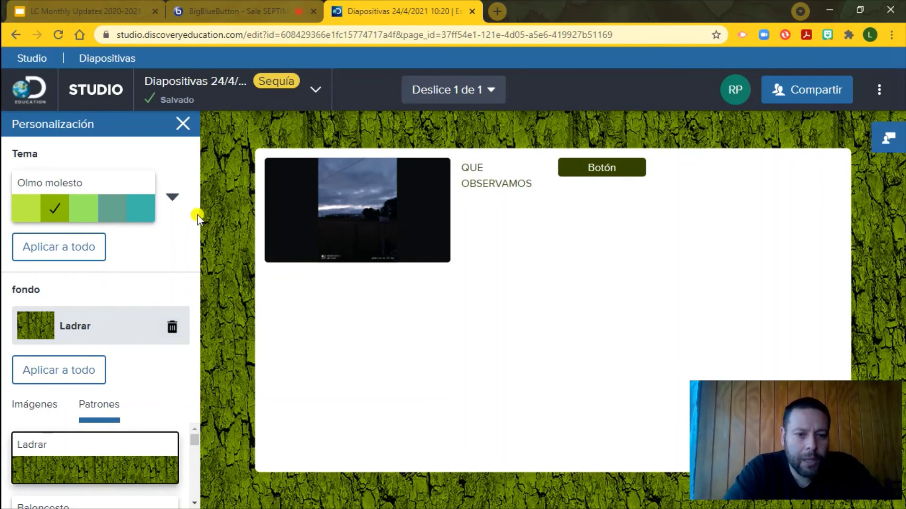
pyautogui.scroll(-4, 194, 502)
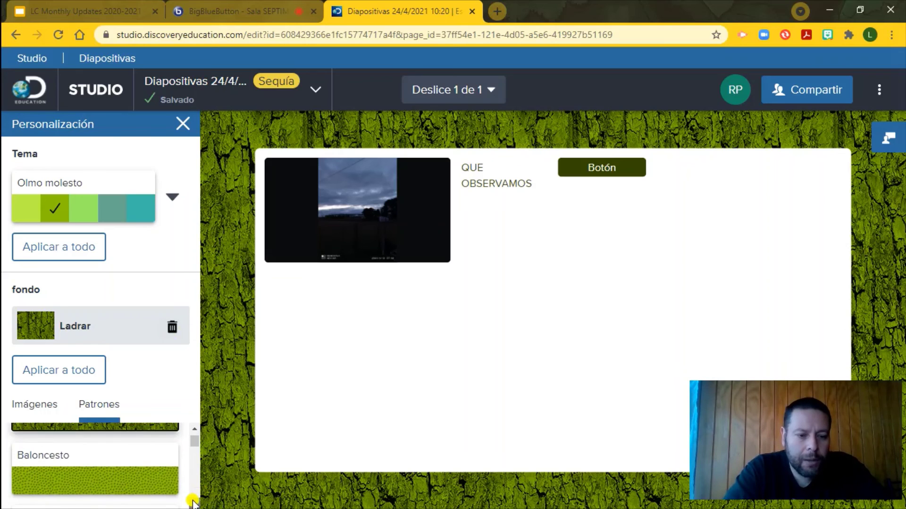
pyautogui.click(155, 480)
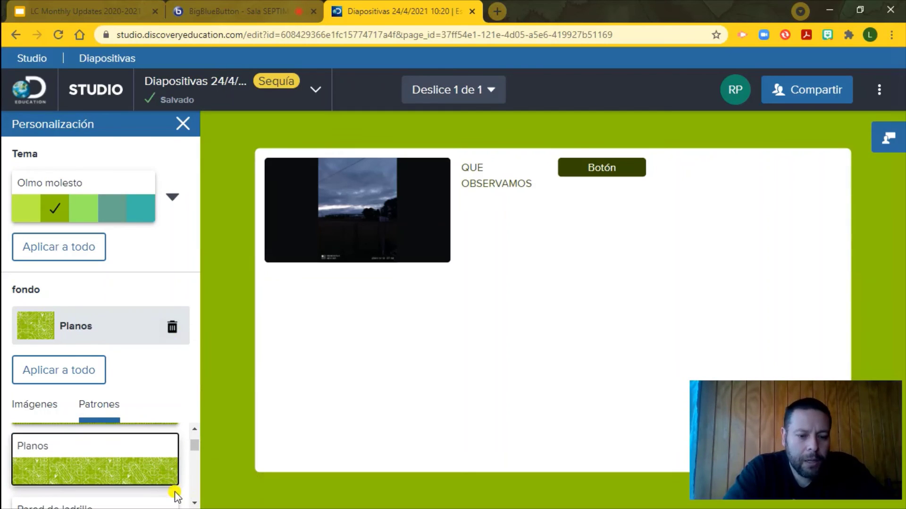
pyautogui.click(194, 502)
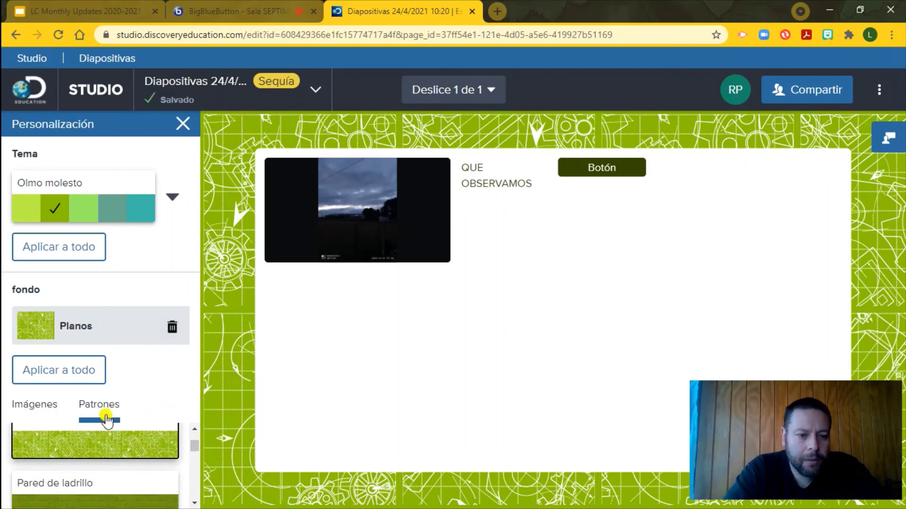
# Apply the Bosque forest photo as the background on all slides and close Personalización
pyautogui.click(80, 372)
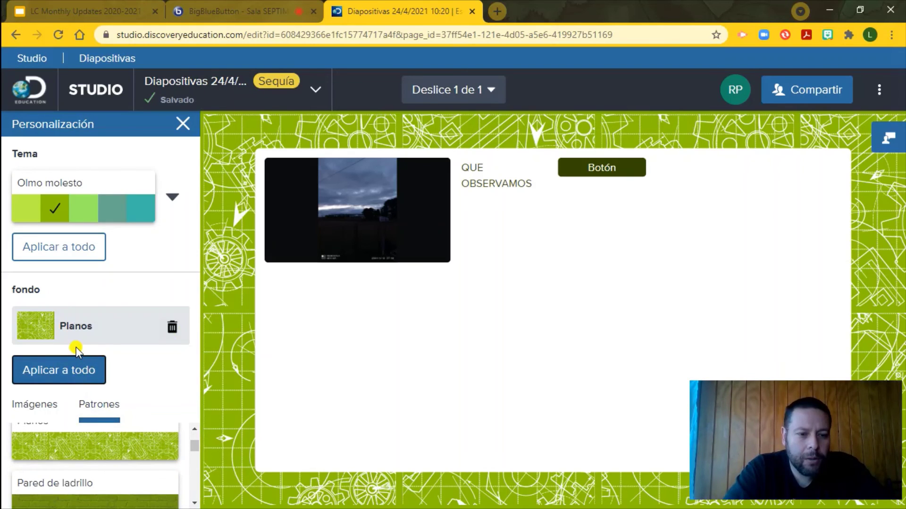
pyautogui.click(80, 371)
pyautogui.click(49, 406)
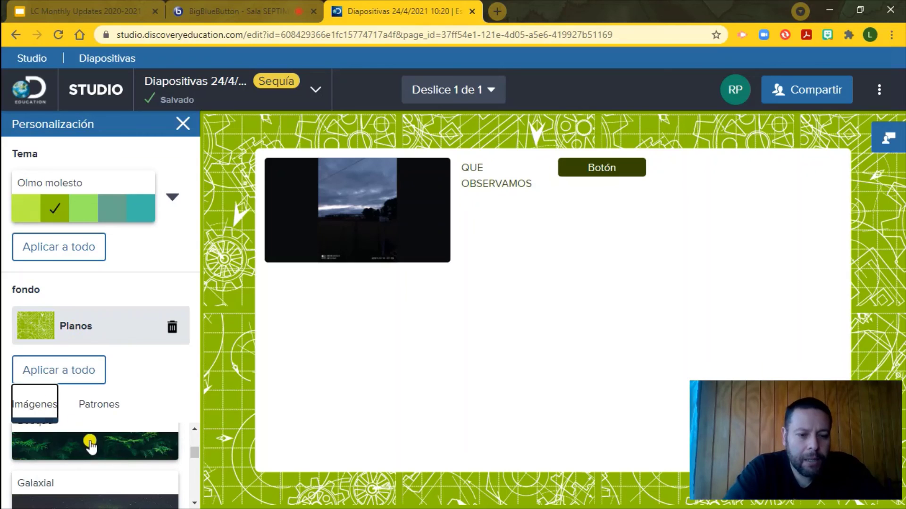
pyautogui.click(93, 444)
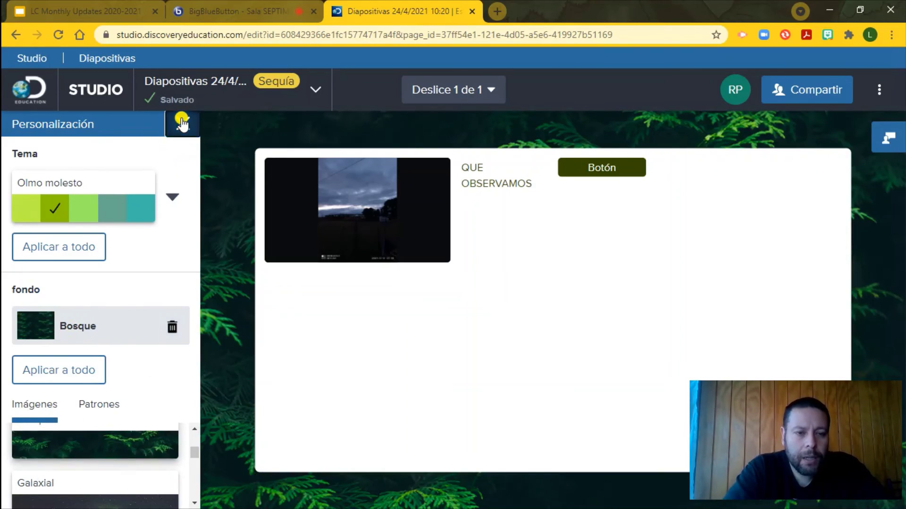
pyautogui.click(182, 119)
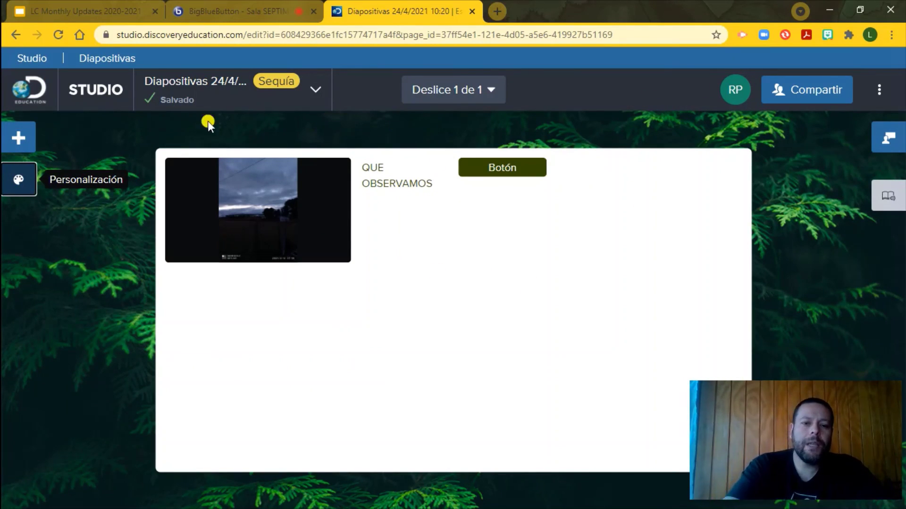
# Add a second slide with the side-by-side two-resource layout, then return to slide 1
pyautogui.click(446, 100)
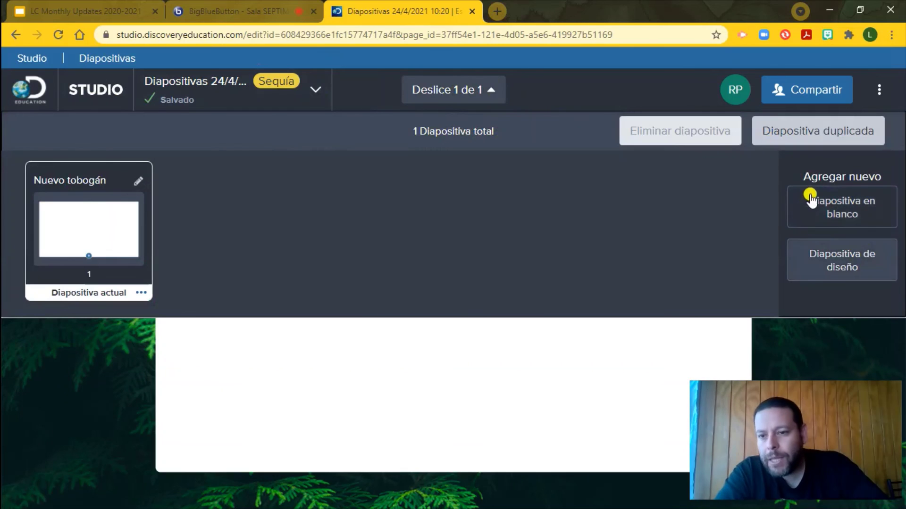
pyautogui.click(816, 259)
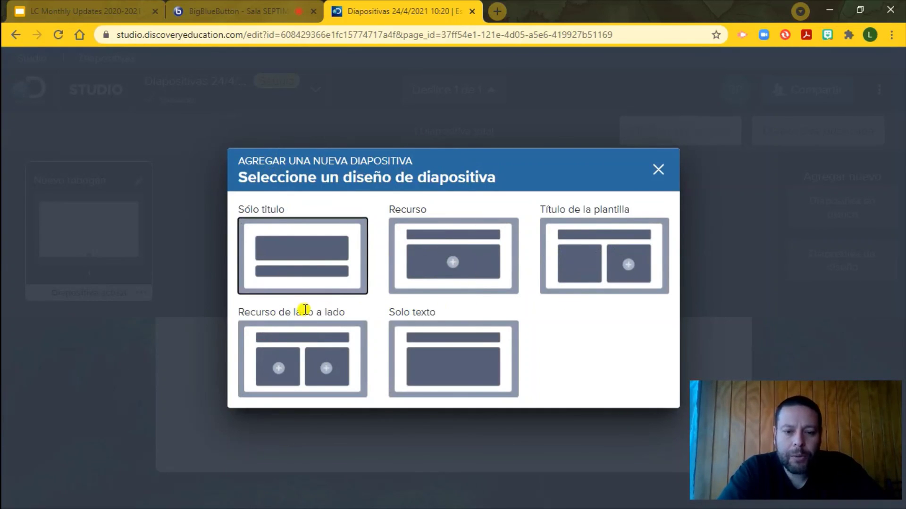
pyautogui.click(309, 370)
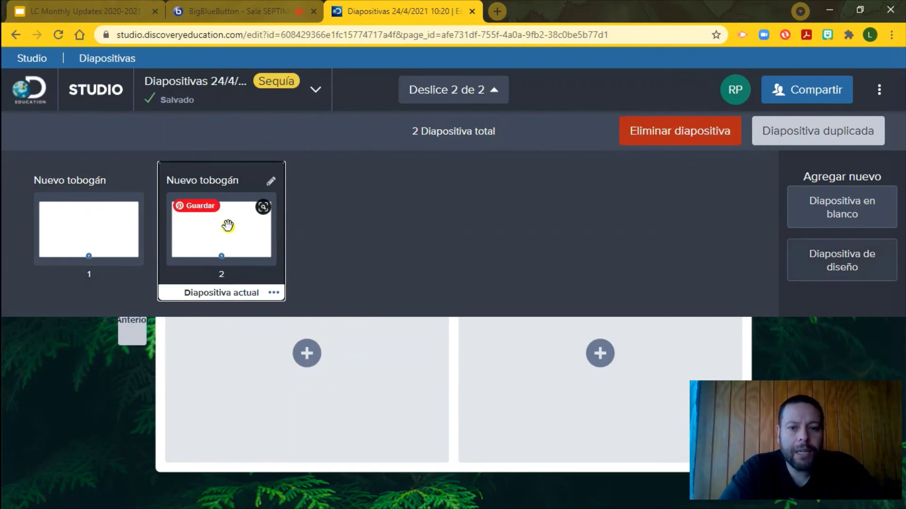
pyautogui.click(470, 98)
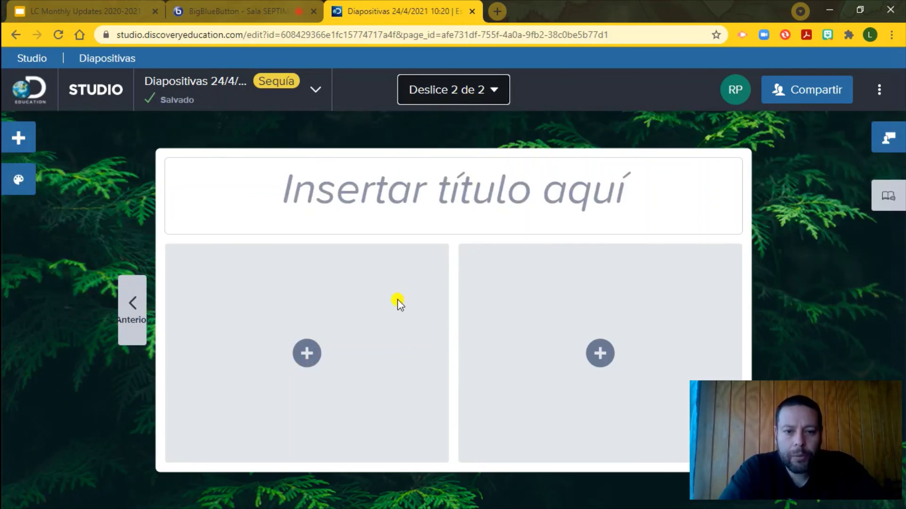
pyautogui.click(380, 186)
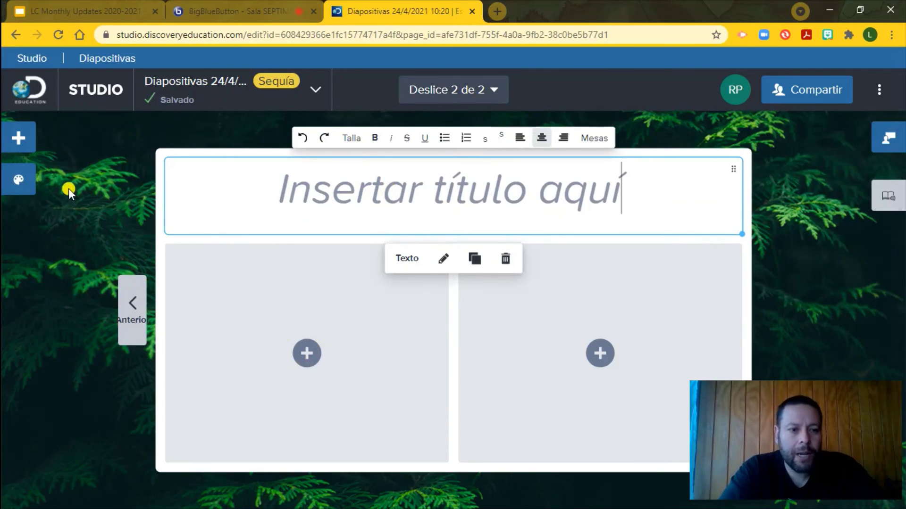
pyautogui.click(132, 302)
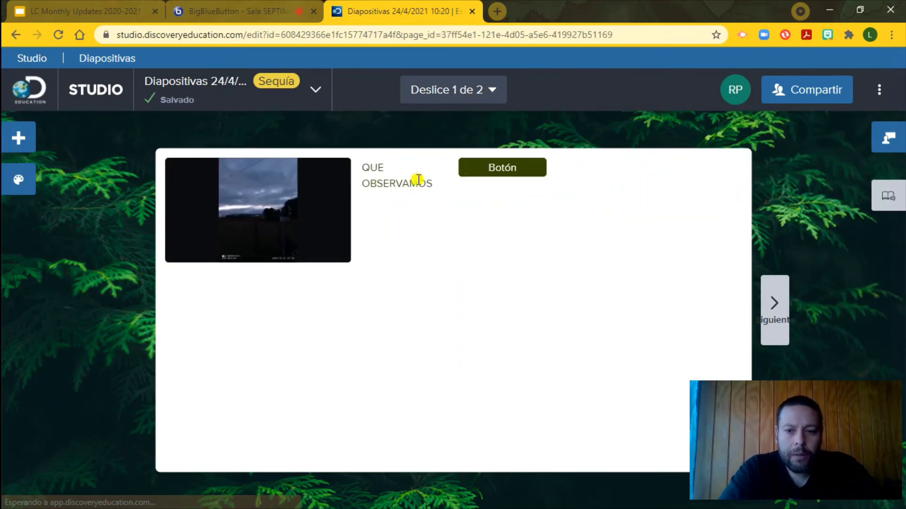
# Set the Botón's destination slide to Diapositiva 2
pyautogui.click(506, 169)
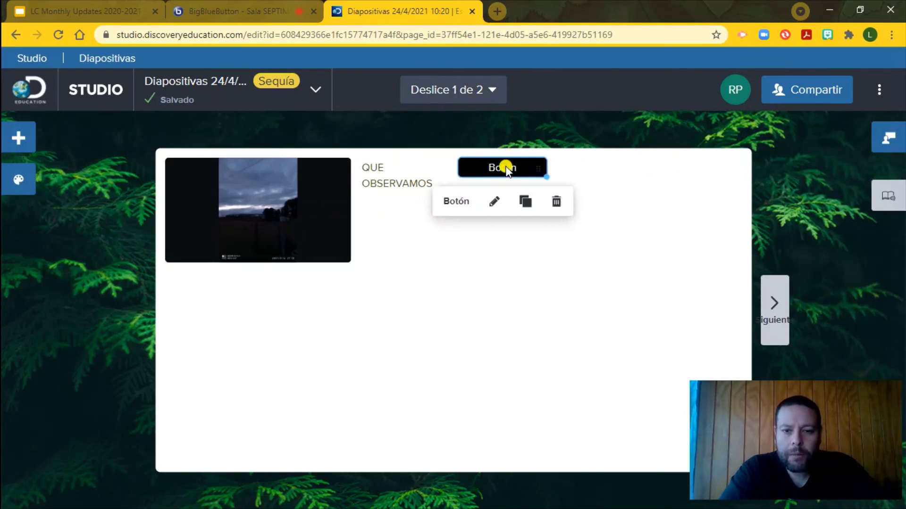
pyautogui.click(497, 204)
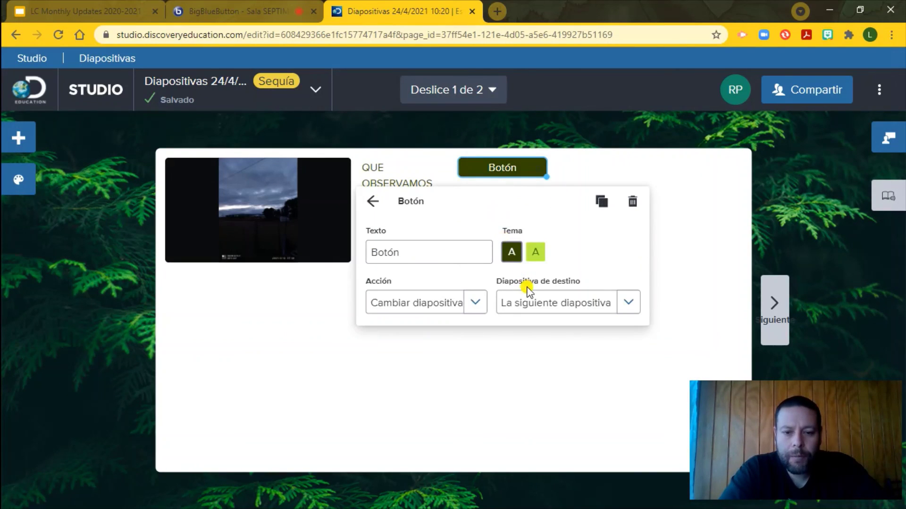
pyautogui.click(628, 302)
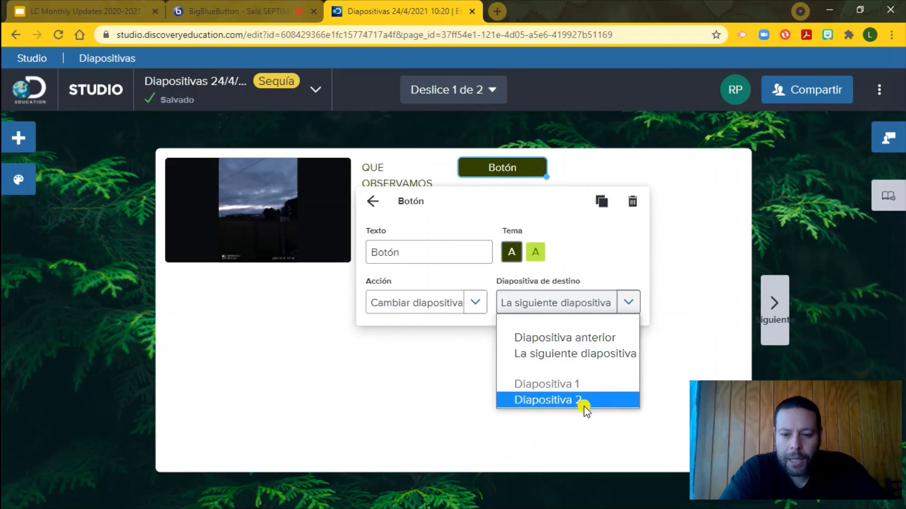
pyautogui.click(578, 402)
pyautogui.click(585, 380)
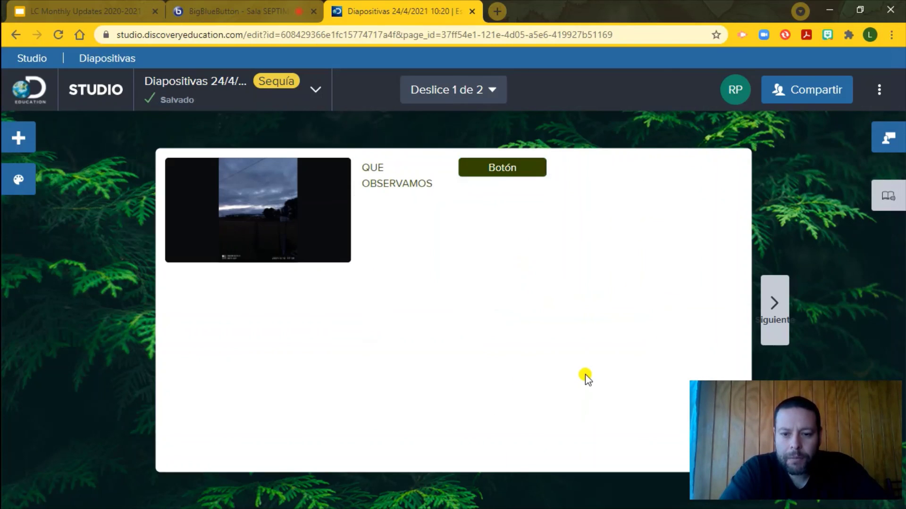
# Confirm the button still targets Diapositiva 2, then move to slide 2
pyautogui.click(510, 165)
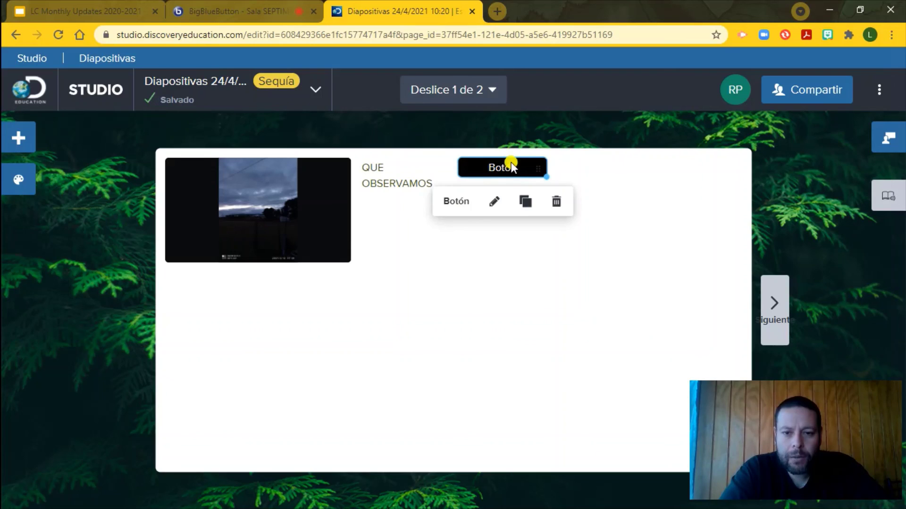
pyautogui.click(496, 202)
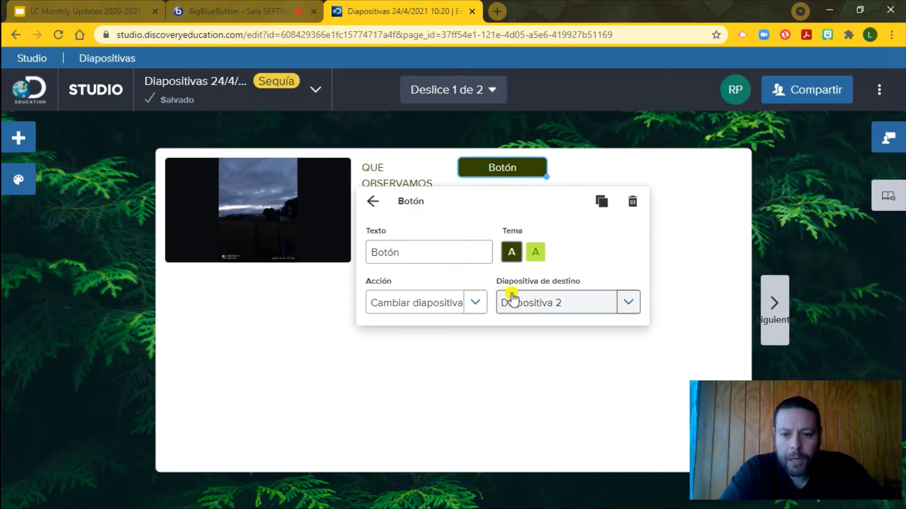
pyautogui.click(538, 303)
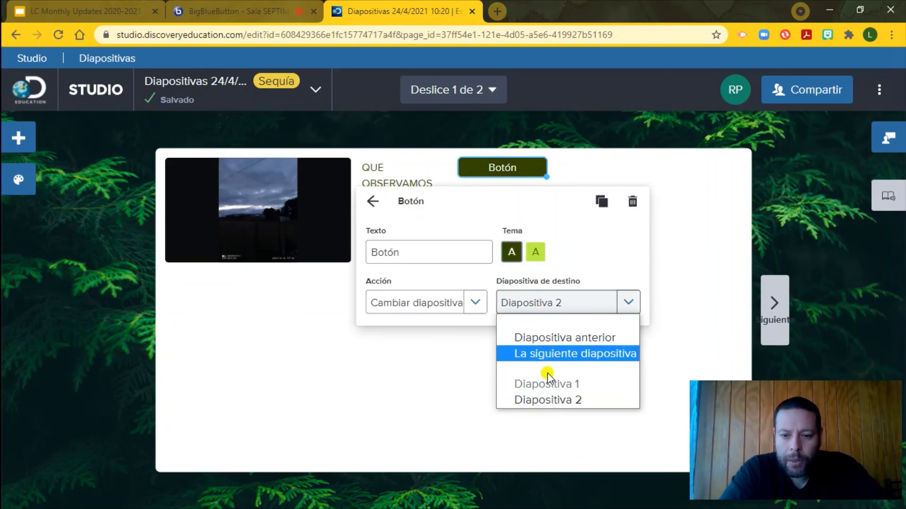
pyautogui.click(561, 401)
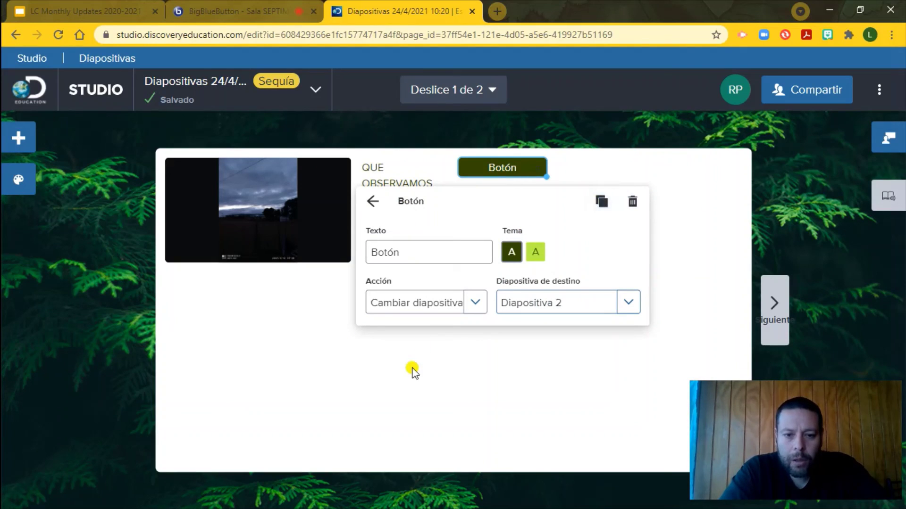
pyautogui.click(373, 201)
pyautogui.click(474, 298)
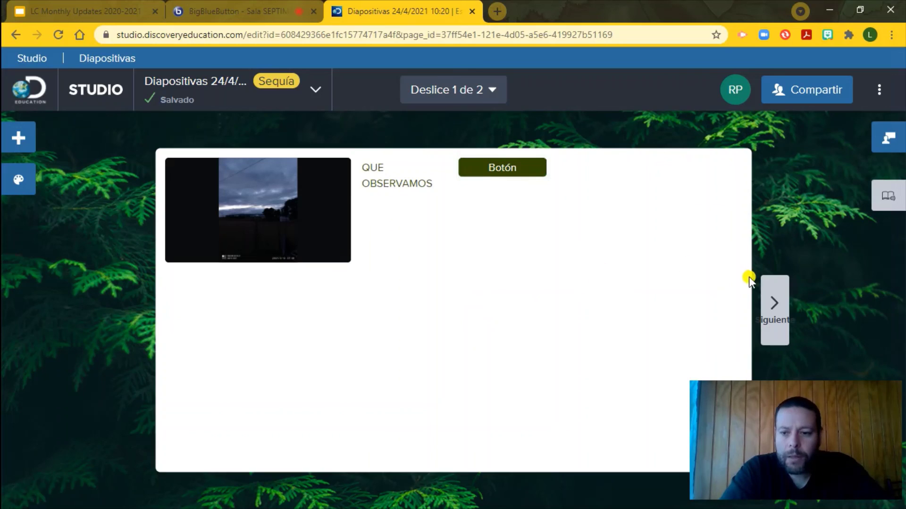
pyautogui.click(518, 170)
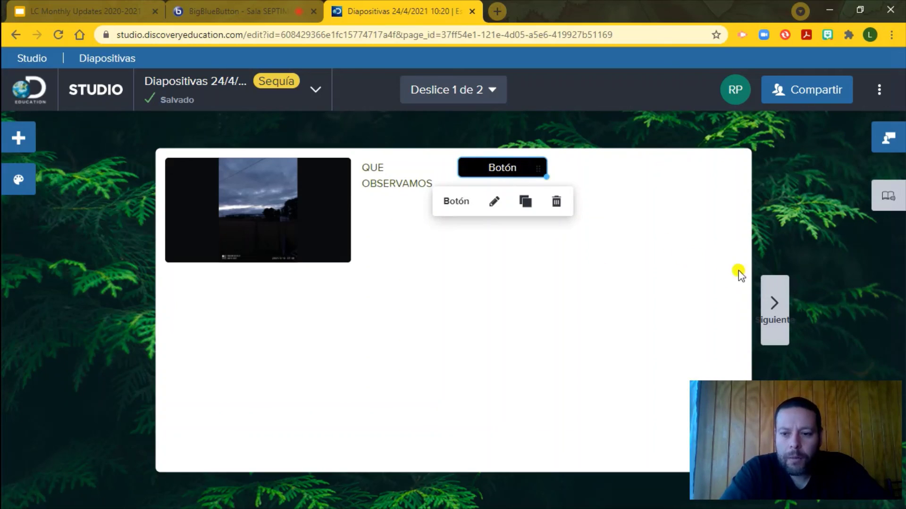
pyautogui.click(781, 315)
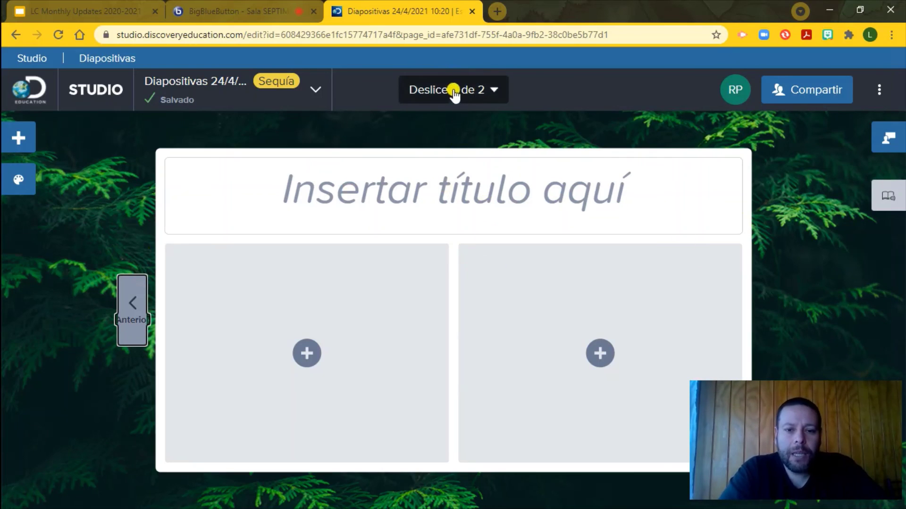
# Title slide 2 'CIENCIAS', leaving the left resource panel empty
pyautogui.click(466, 206)
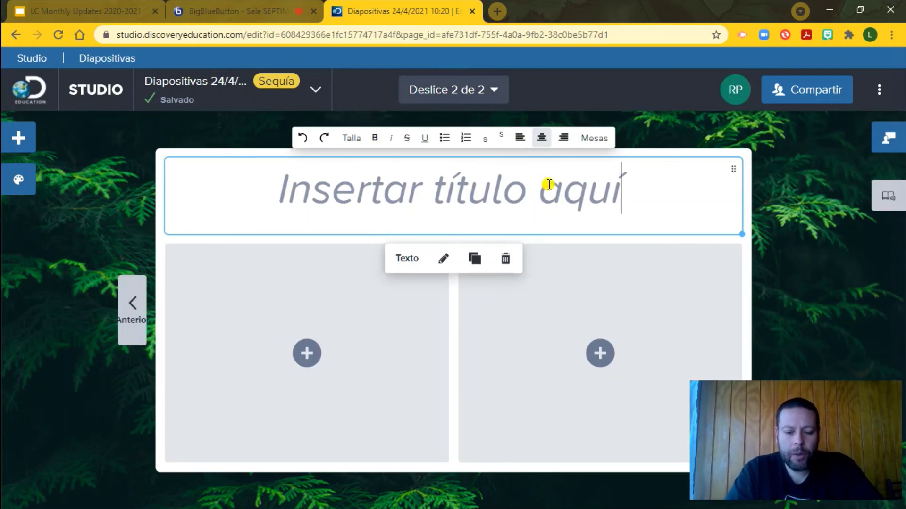
pyautogui.write('CIENCIAS')
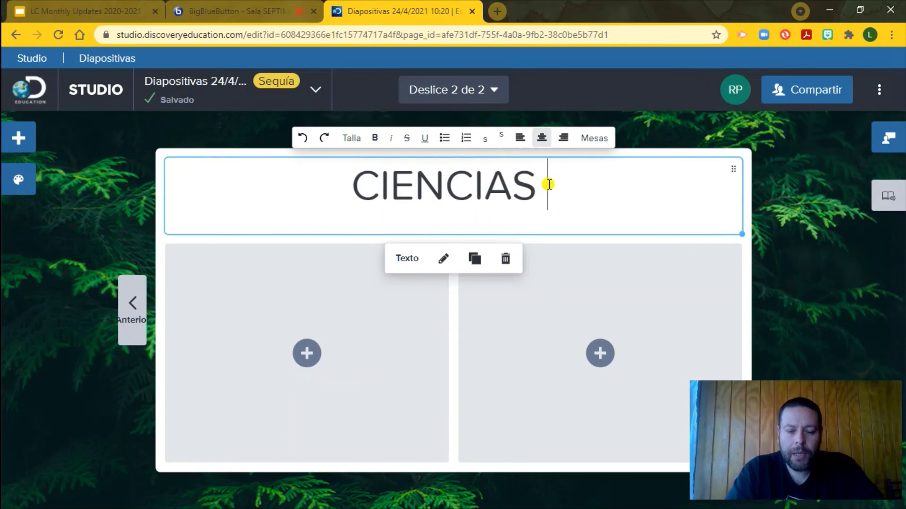
pyautogui.click(300, 354)
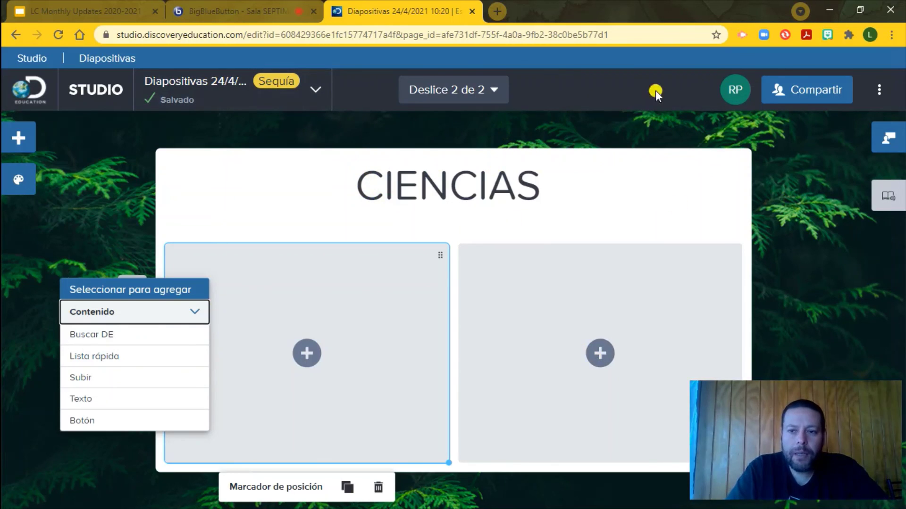
pyautogui.click(483, 129)
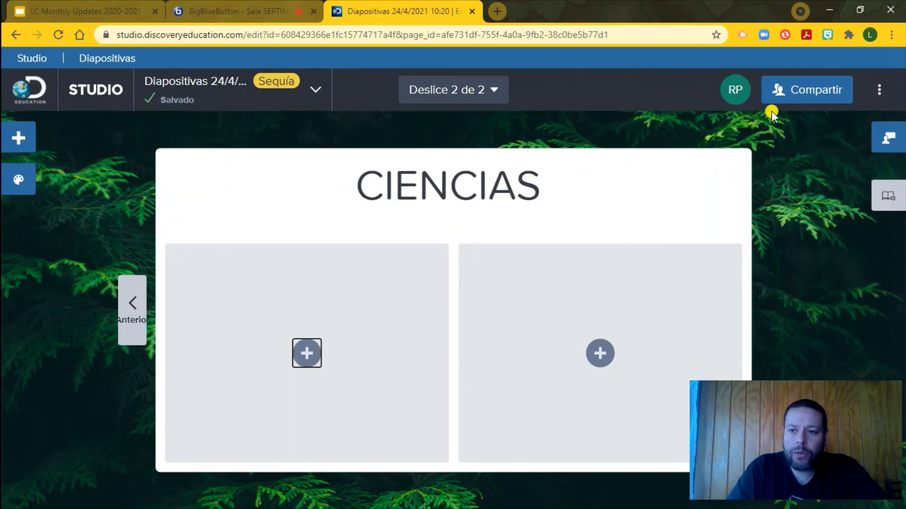
# Share the presentation so it becomes Publicado
pyautogui.click(776, 90)
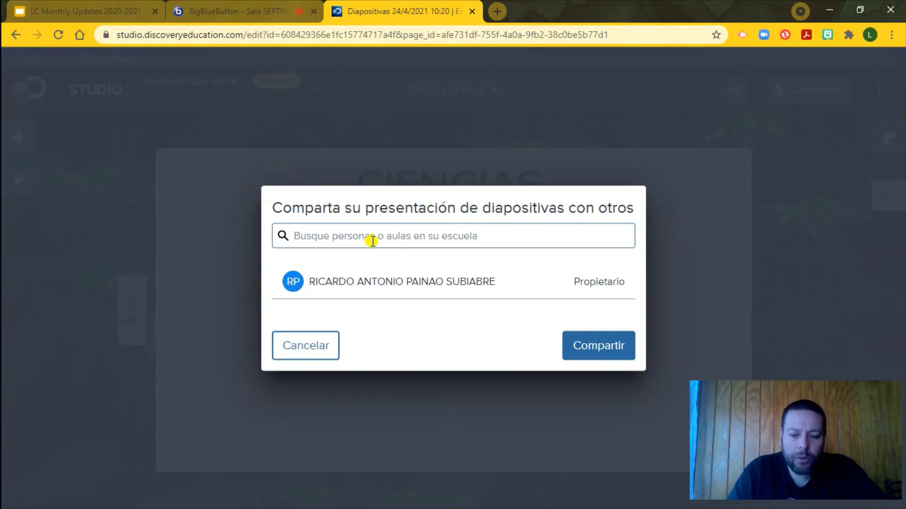
pyautogui.write('LUIS CACERES')
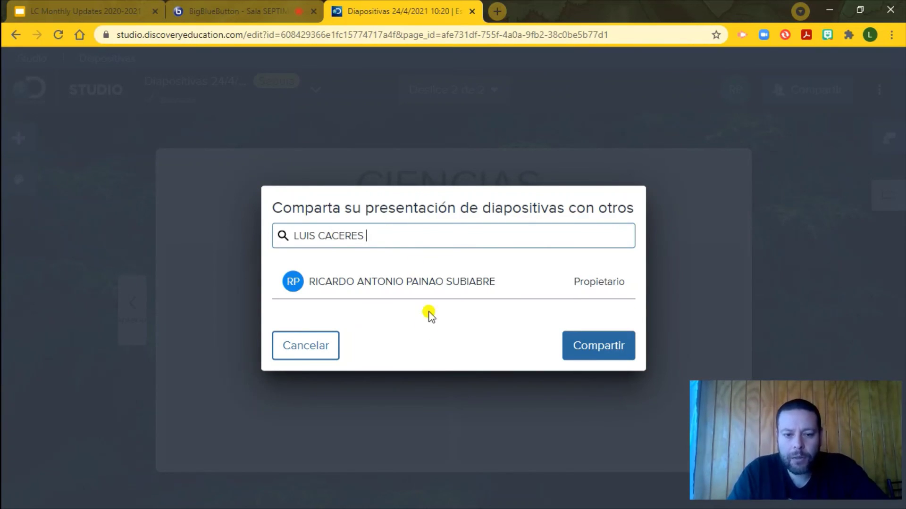
pyautogui.click(575, 342)
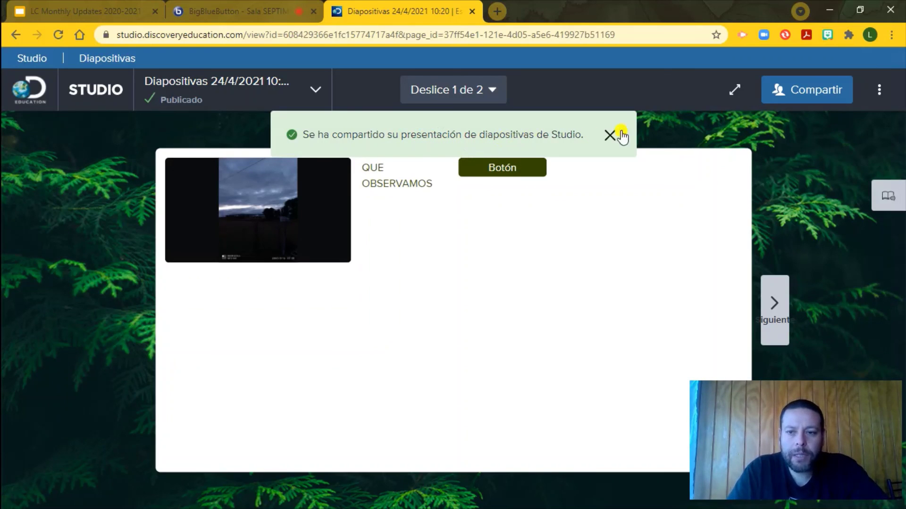
# Copy the presentation's share link from the Compartir dialog
pyautogui.click(778, 98)
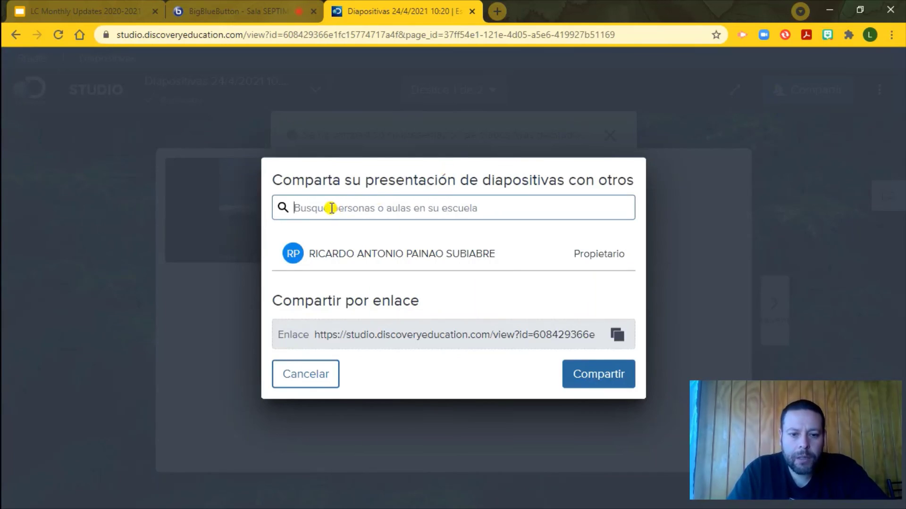
pyautogui.write('L')
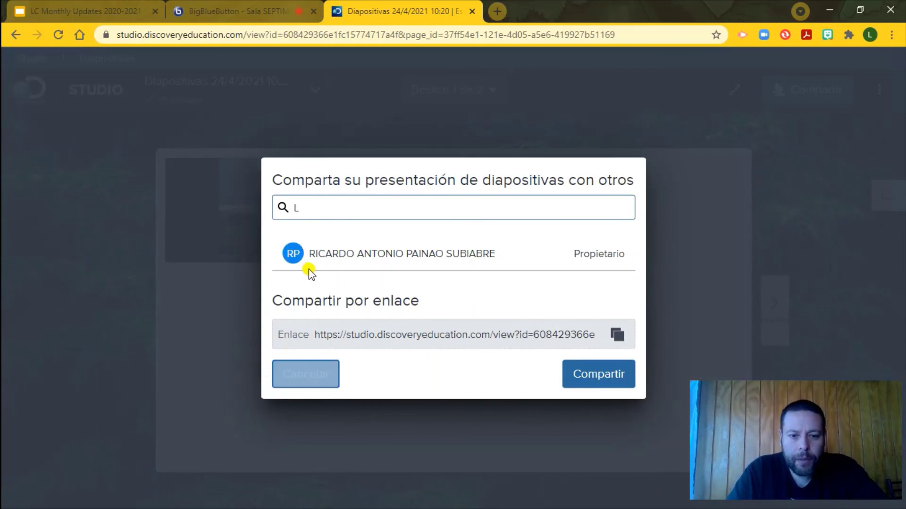
pyautogui.click(617, 335)
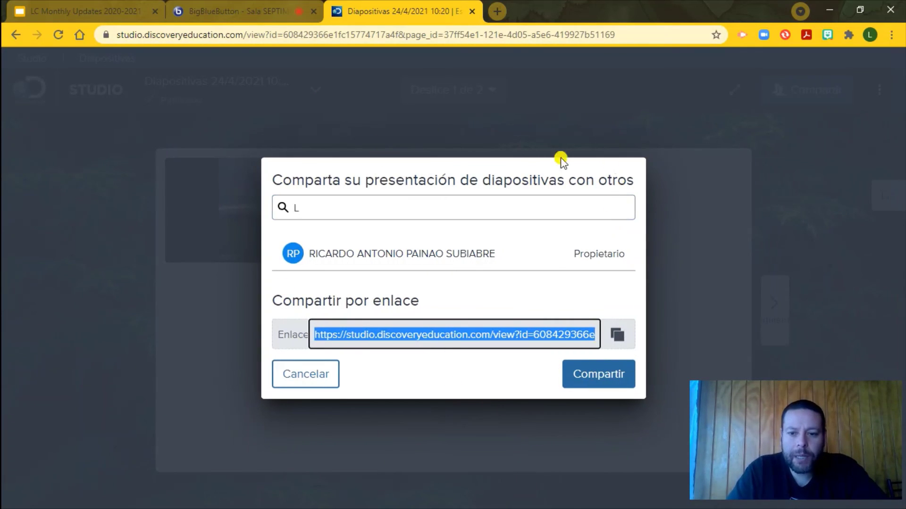
pyautogui.click(196, 108)
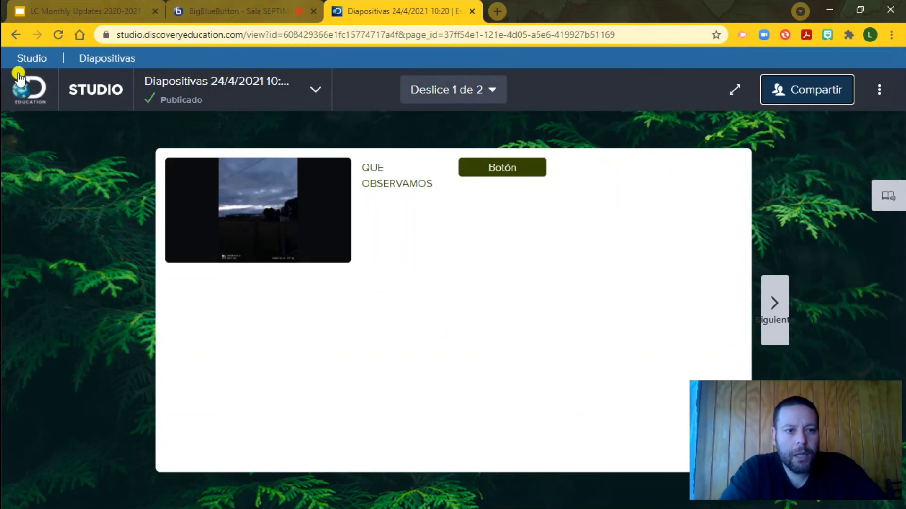
# Open the 'Diapositivas 15/4/2021 10:18' draft and advance to its 'Lavado de Manos' slide
pyautogui.click(75, 94)
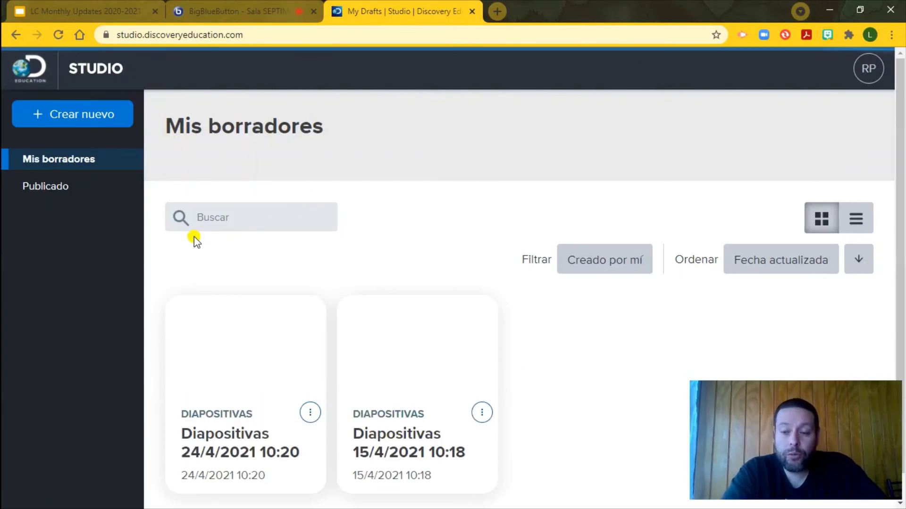
pyautogui.click(426, 335)
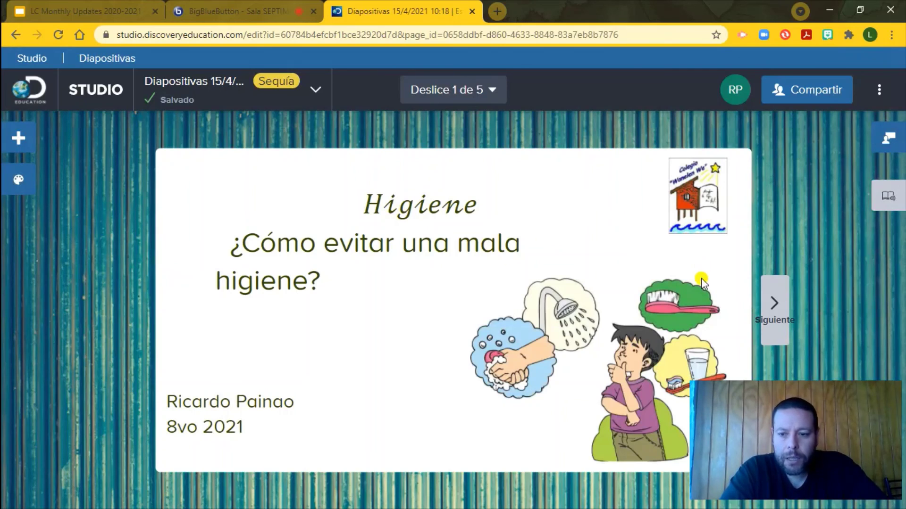
pyautogui.click(767, 300)
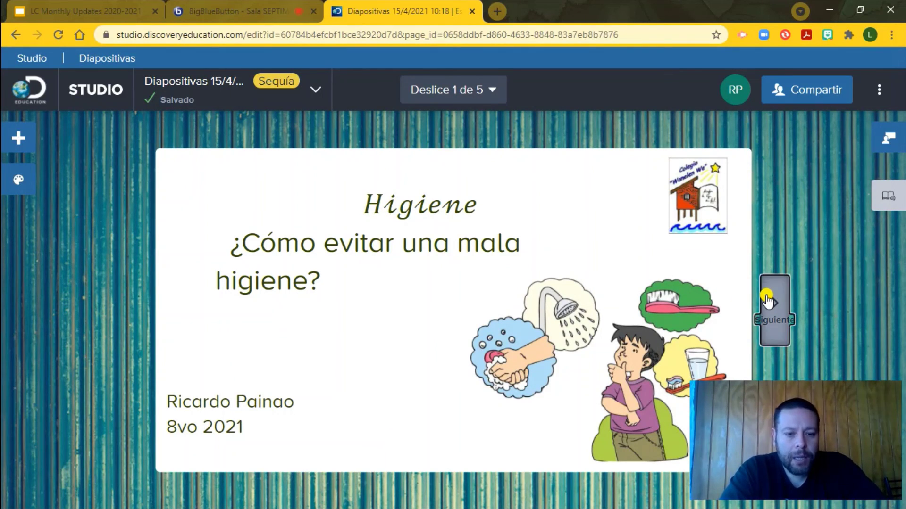
pyautogui.click(767, 300)
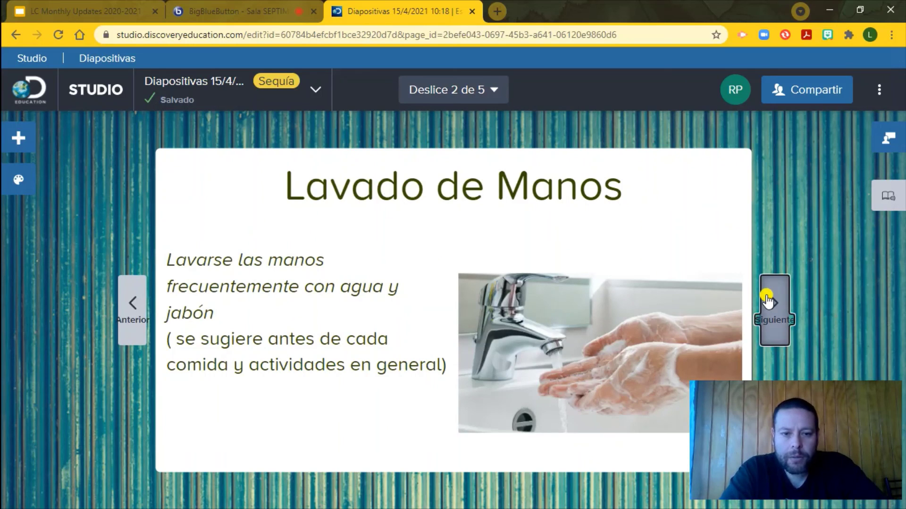